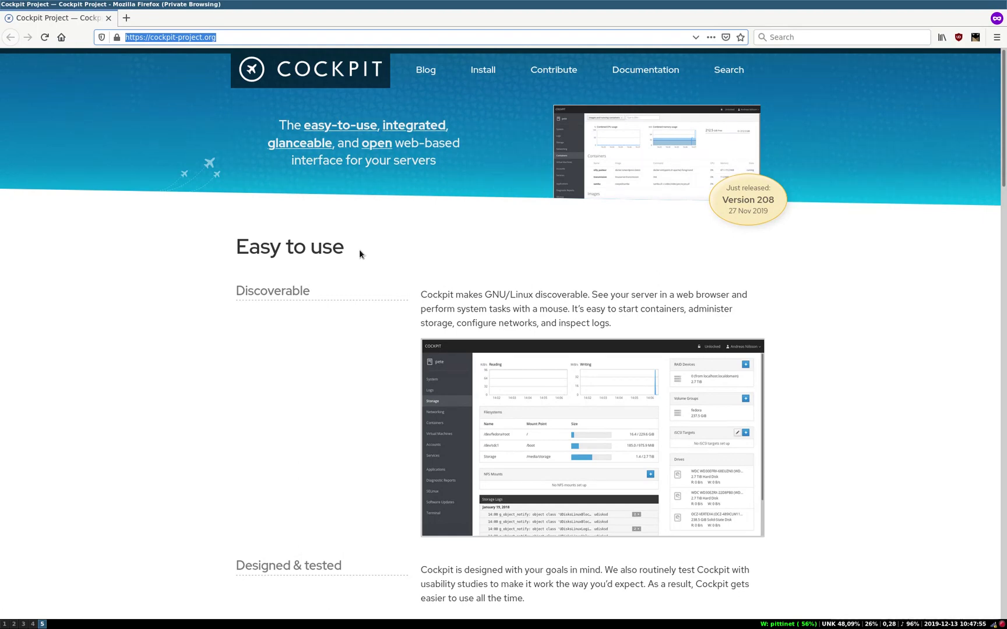
Step: Bring up the terminal workspace and focus the top-left local terminal pane
key("super+4")
left_click(360, 251)
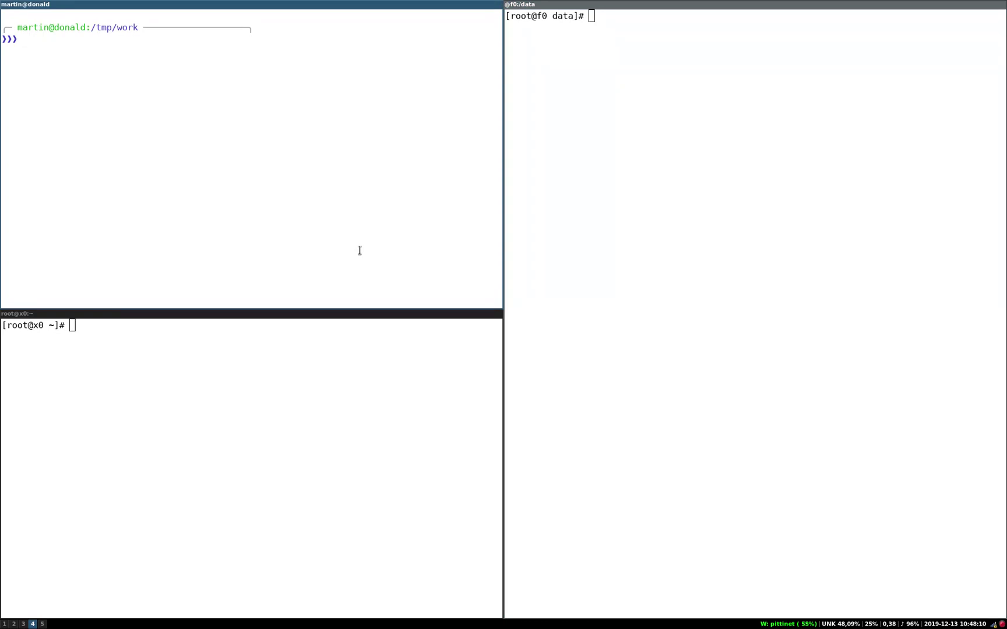
Step: On f0, rerun the history command that adds the test IPA user and sets their password
left_click(348, 417)
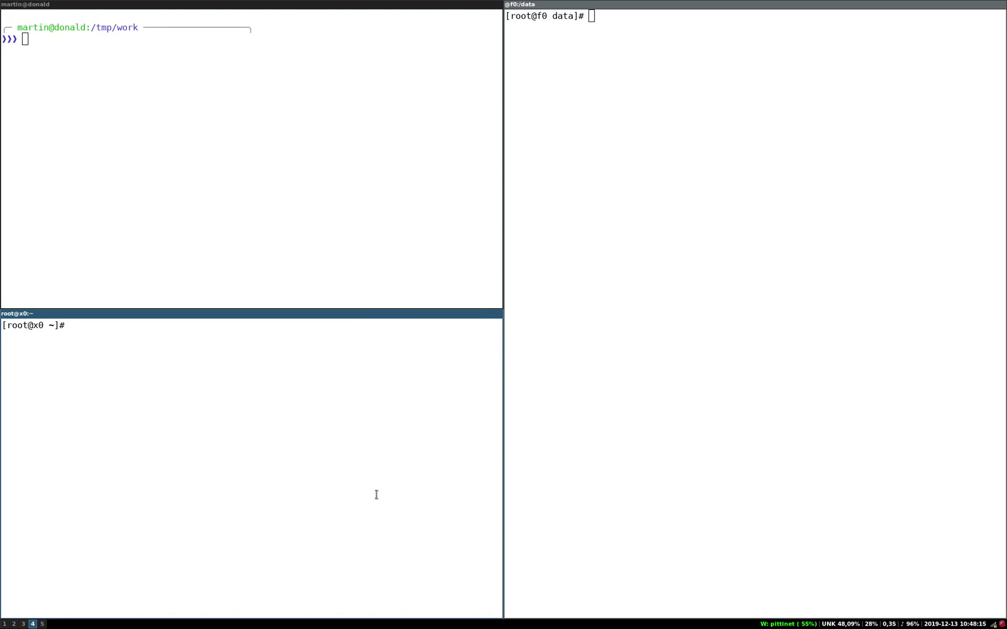
left_click(578, 465)
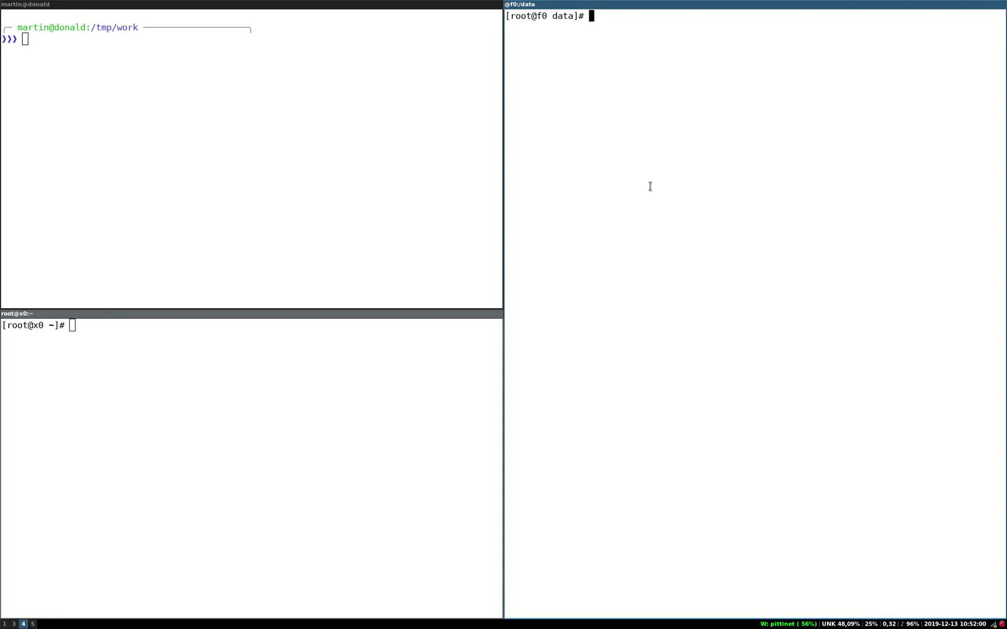
key("ctrl+r")
type("Jane")
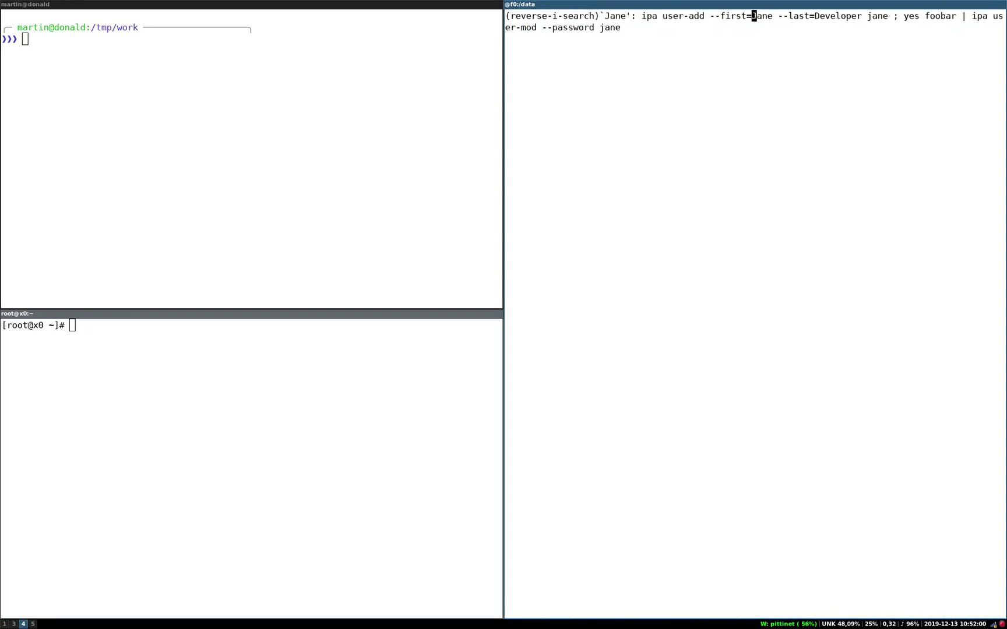
key("Return")
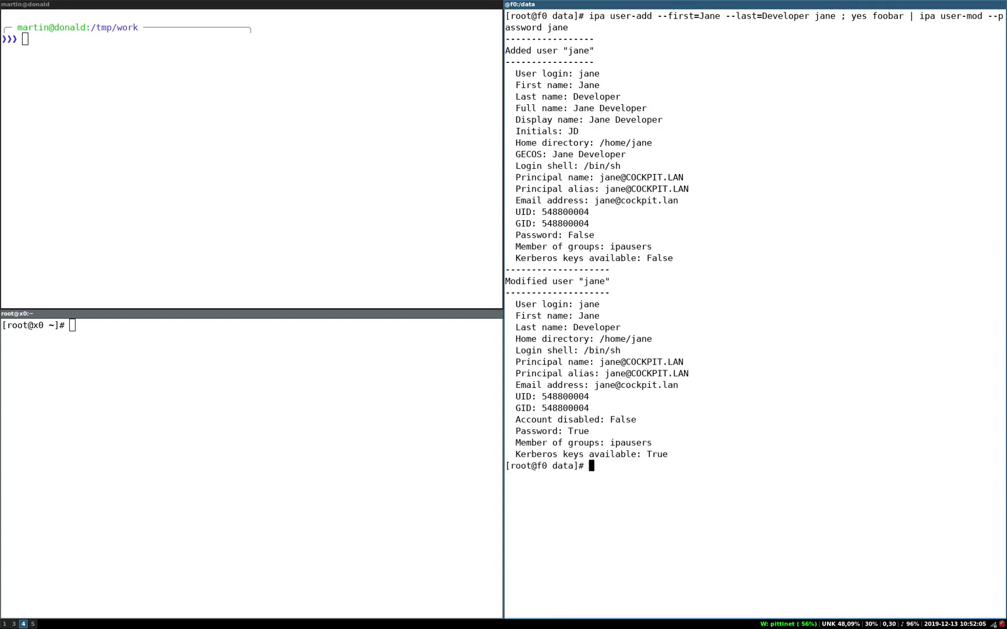
Step: Load the Cockpit login page for x0.cockpit.lan:9091 in the private browser
key("super+5")
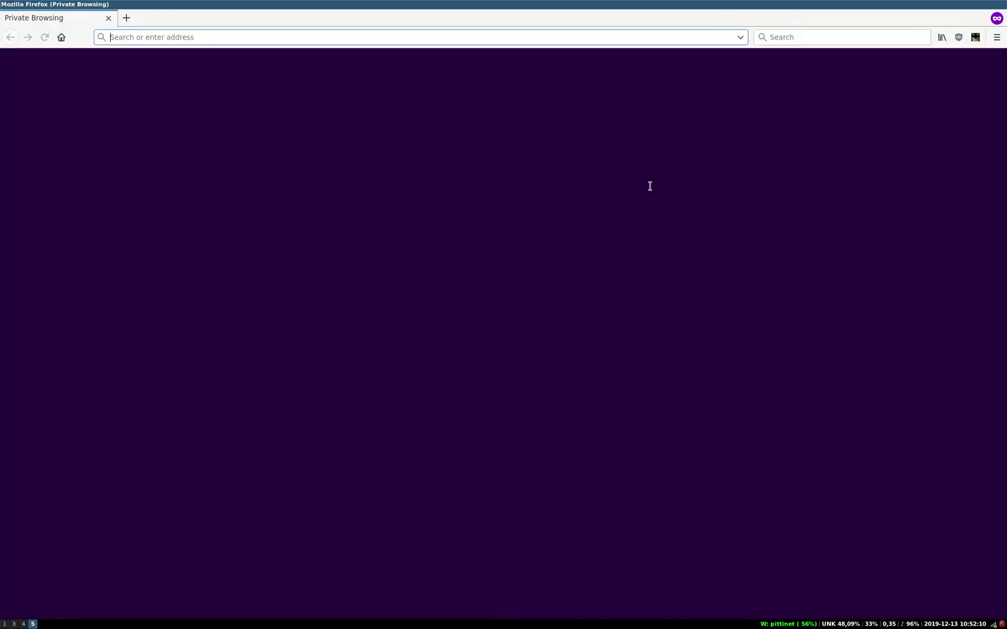
type("x0")
key("Down")
key("Down")
key("Up")
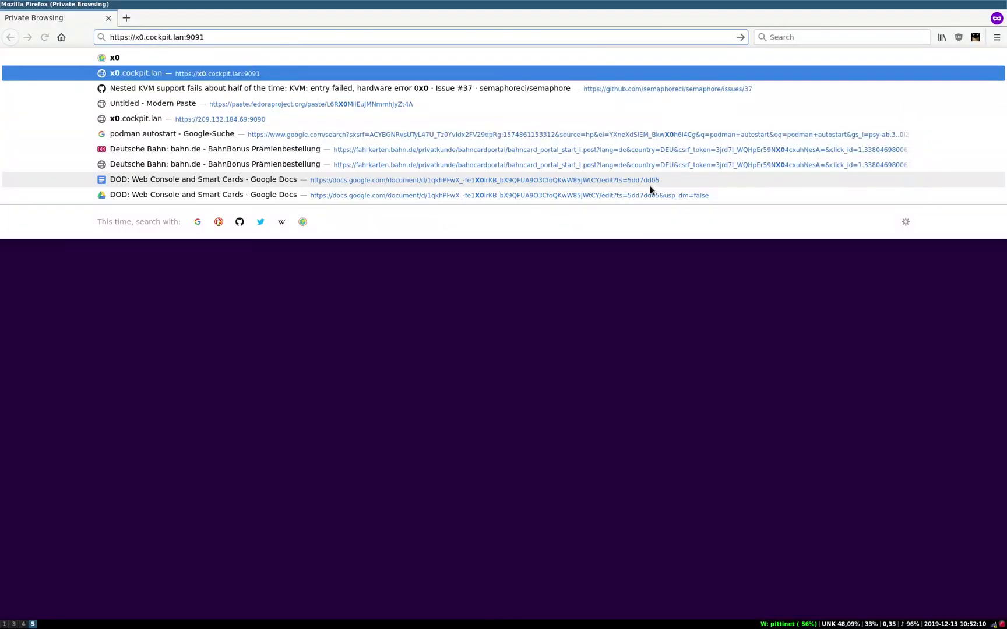
key("Return")
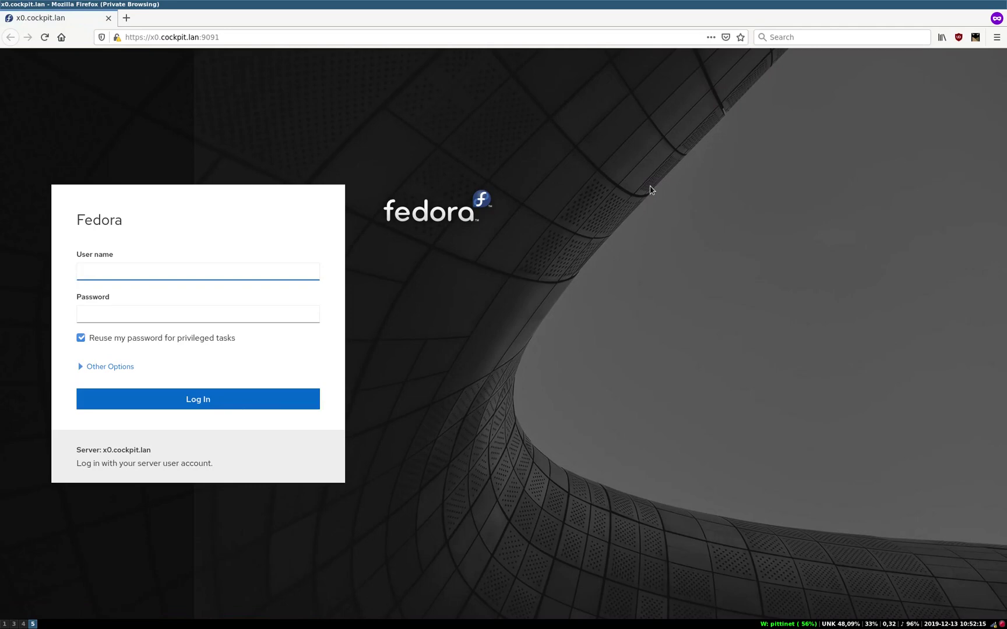
Step: Sign in to Cockpit as admin with its password
type("admin")
key("Tab")
type("******")
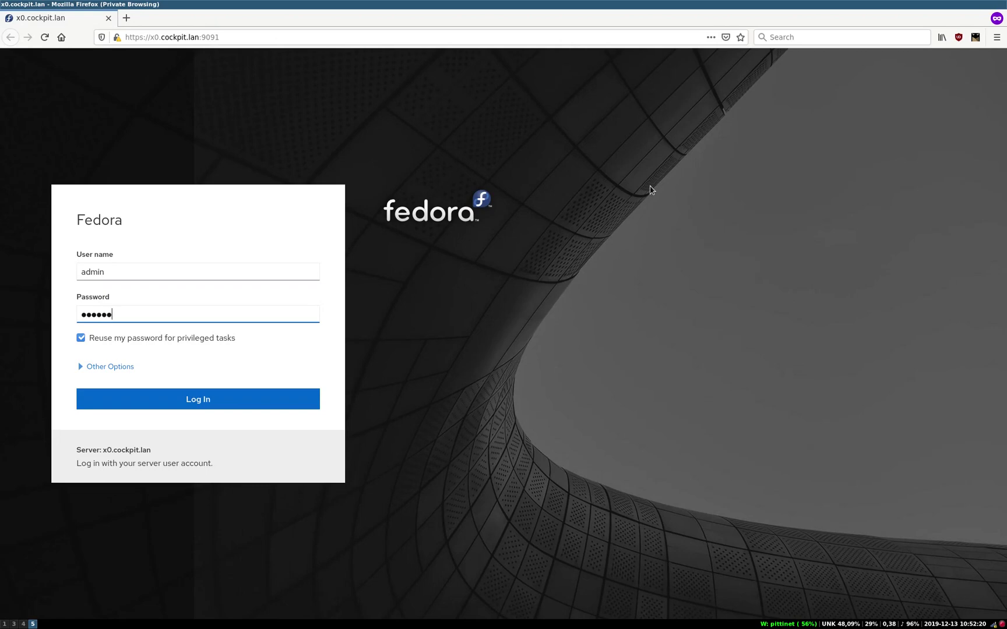
key("Return")
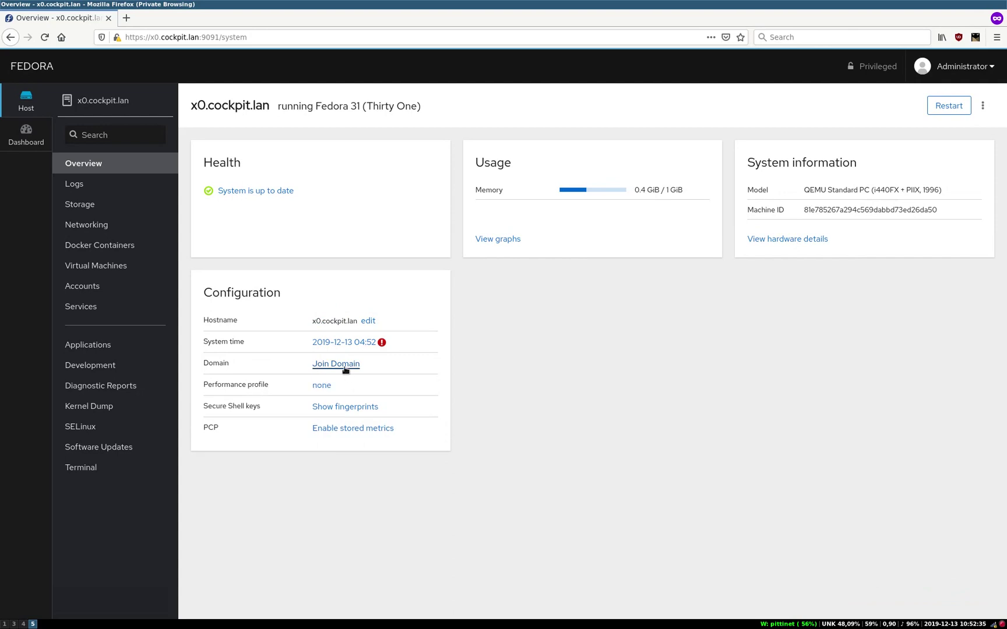
Step: Join x0 to cockpit.lan using domain administrator admin and its password
left_click(345, 370)
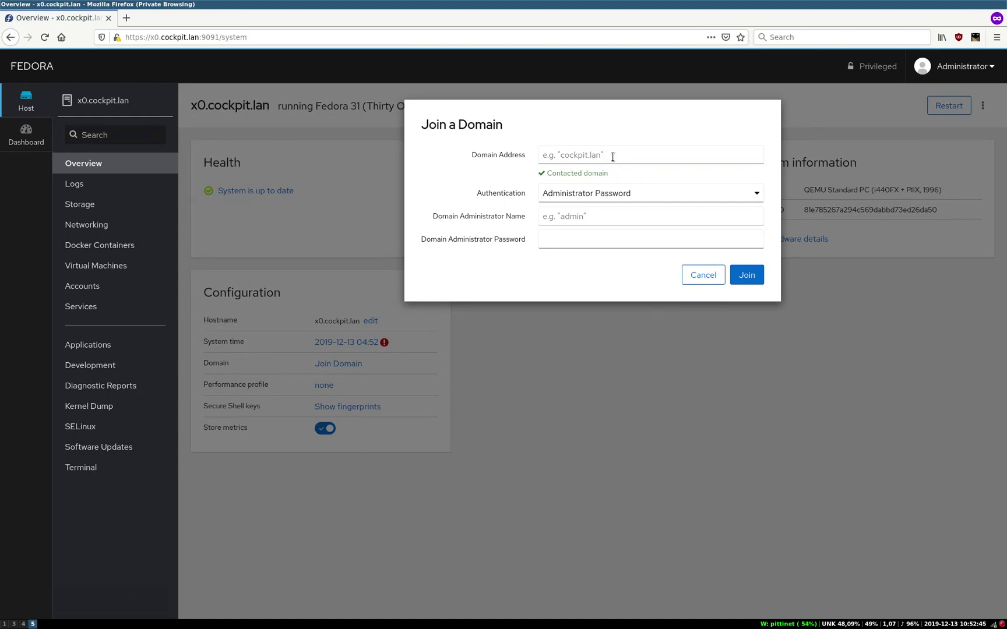
left_click(586, 216)
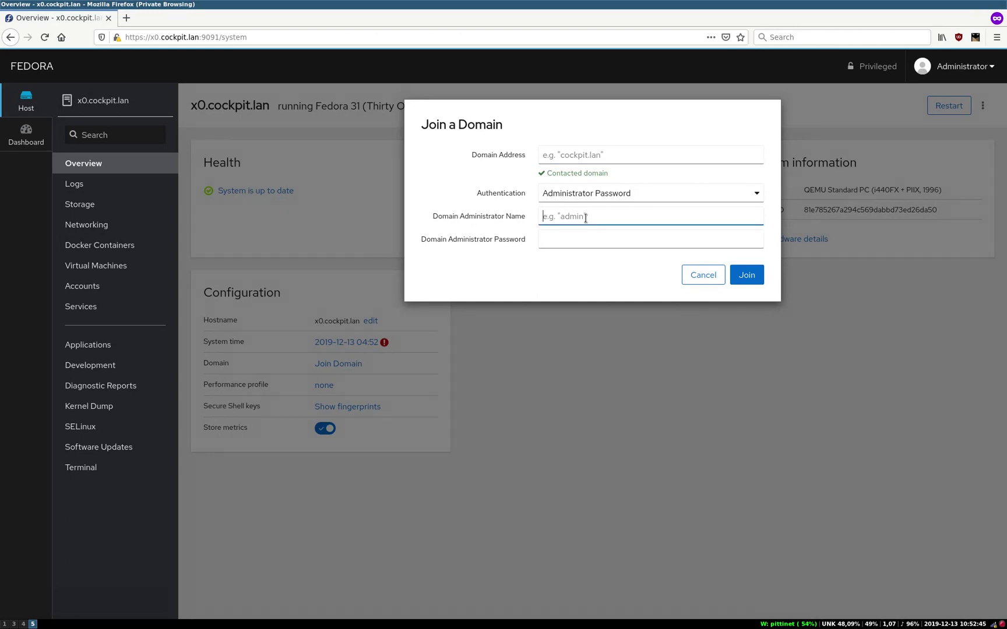
type("admin")
key("Tab")
type("foobarfoo")
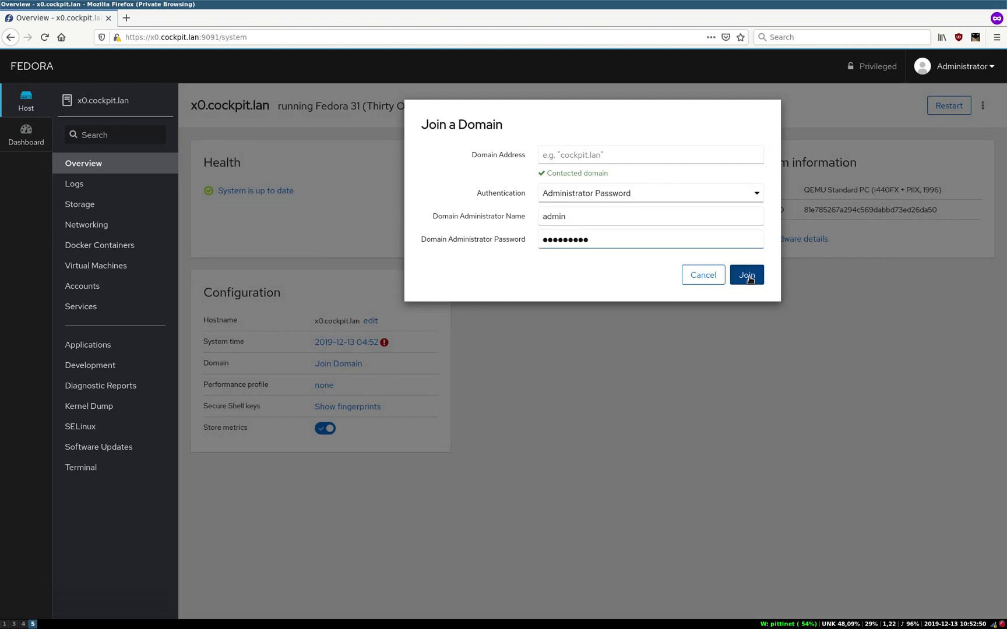
key("Return")
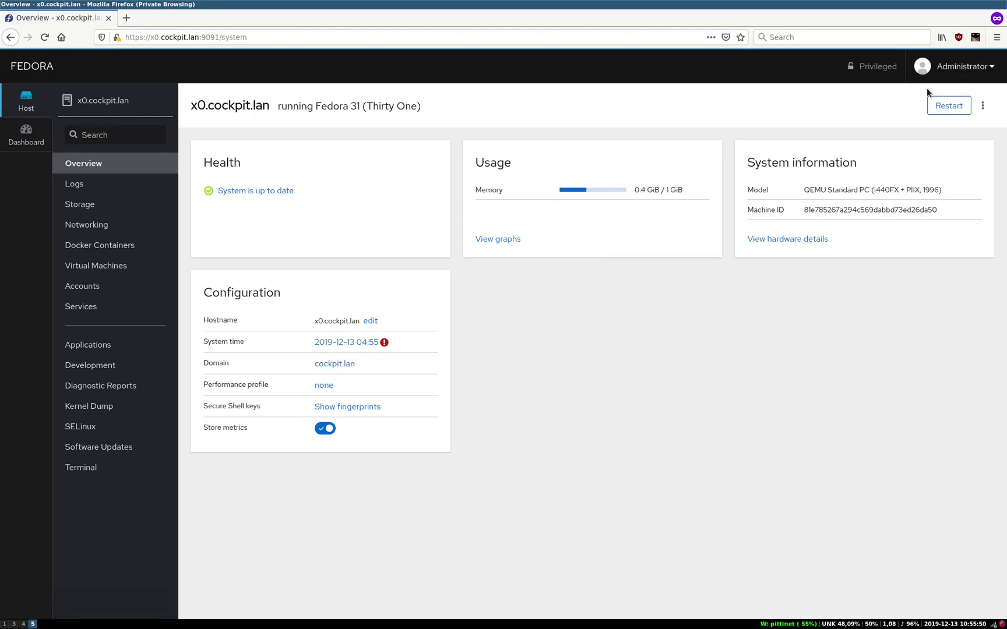
Step: Log out of the admin session and sign in as the new domain user
left_click(952, 66)
left_click(931, 194)
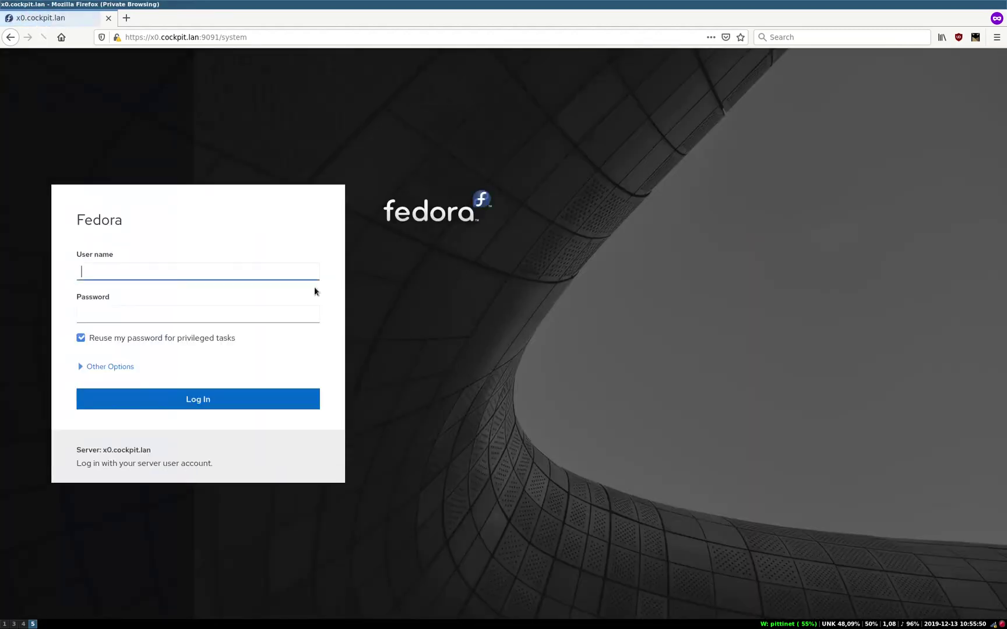
type("jane")
key("Tab")
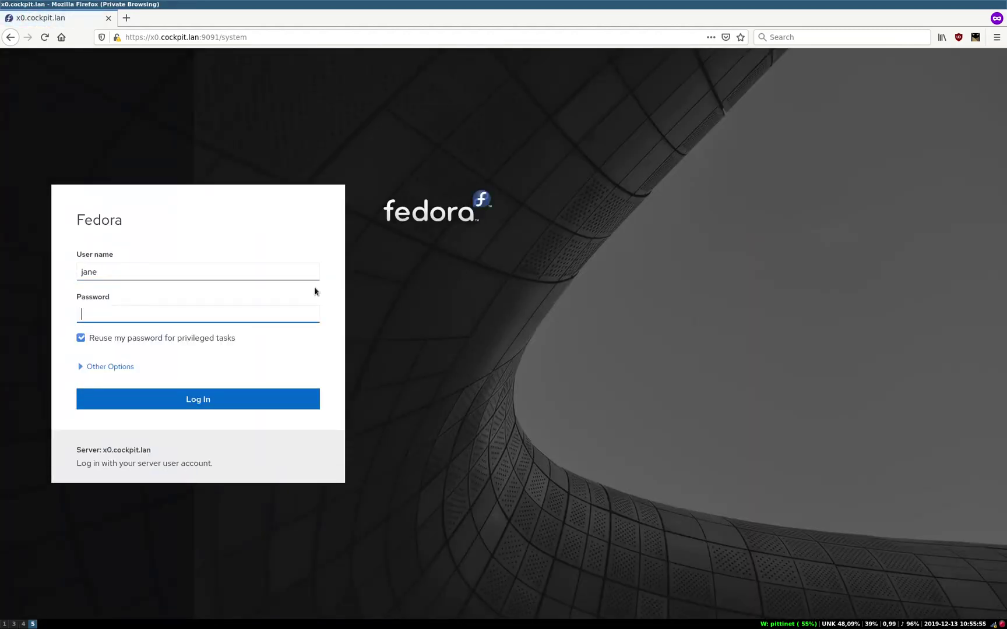
type("foobar")
key("Return")
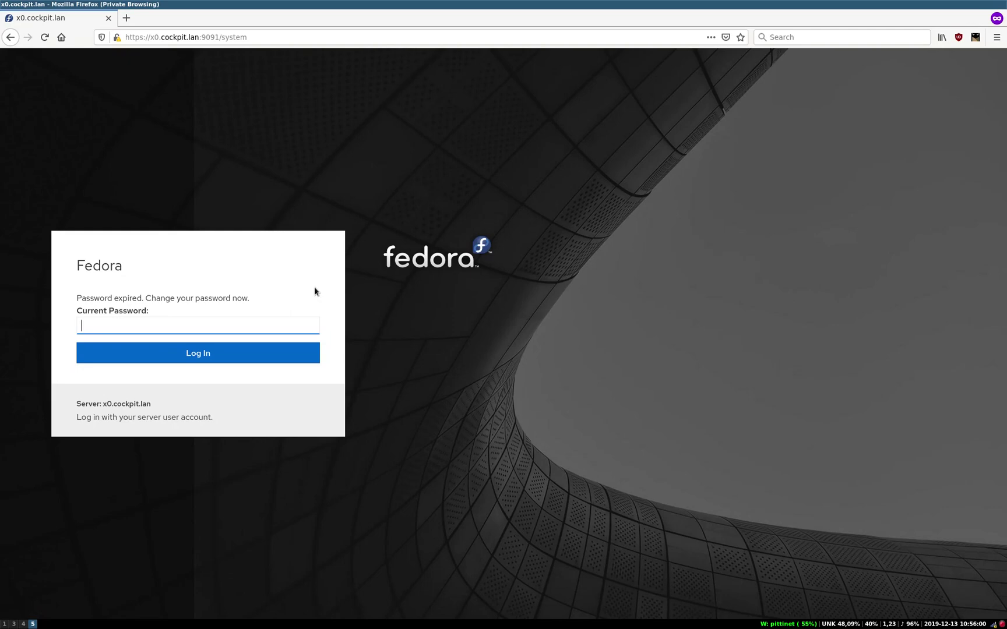
Step: Replace the expired password by entering the current password and a new one twice
type("******")
key("Return")
type("****")
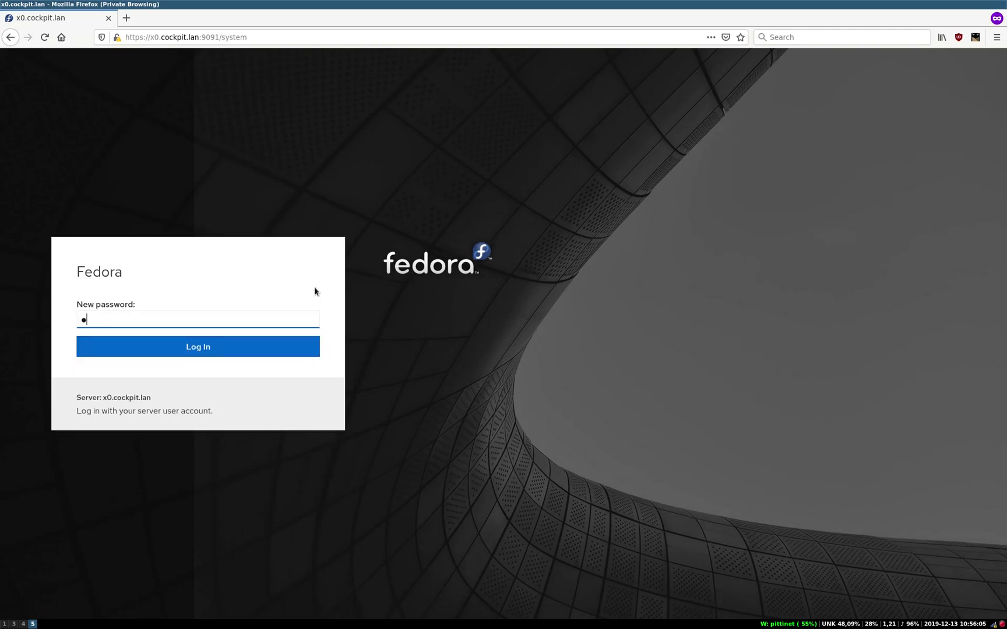
type("*****")
key("Return")
type("*********")
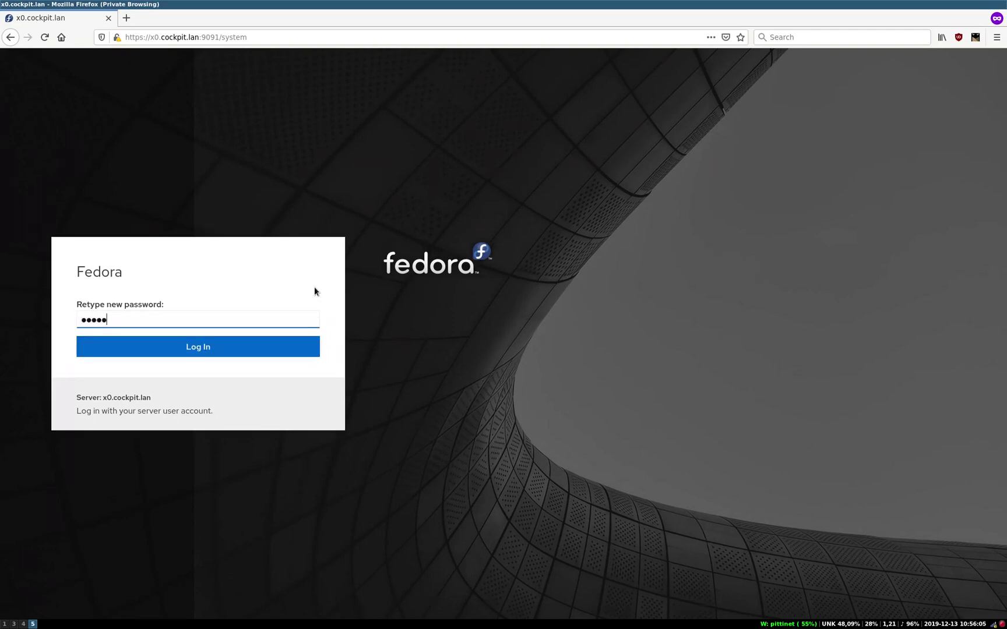
key("Return")
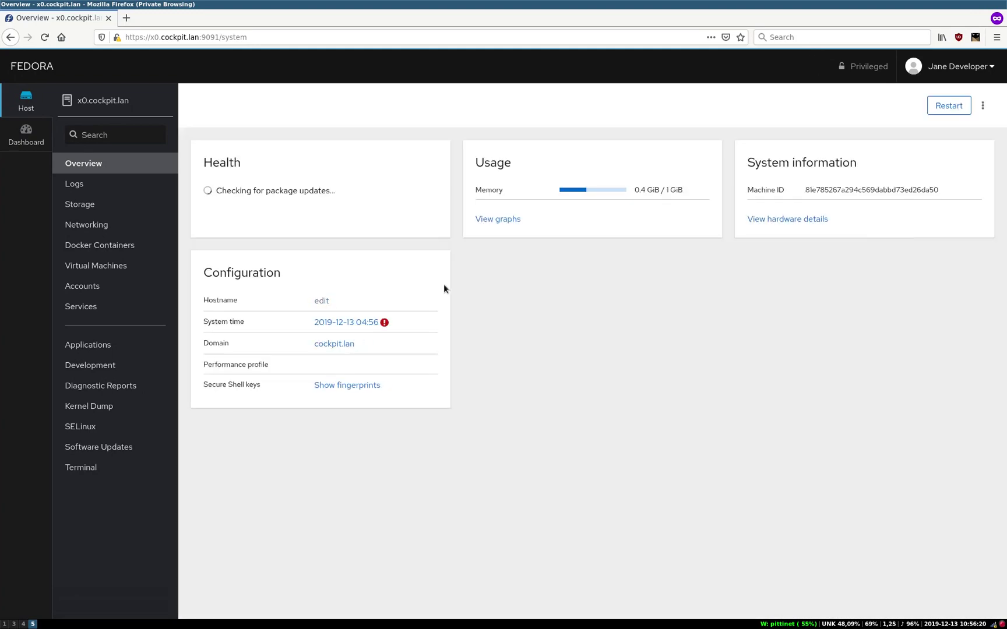
Step: Run id in Cockpit's Terminal page to confirm the session's domain user identity
left_click(942, 70)
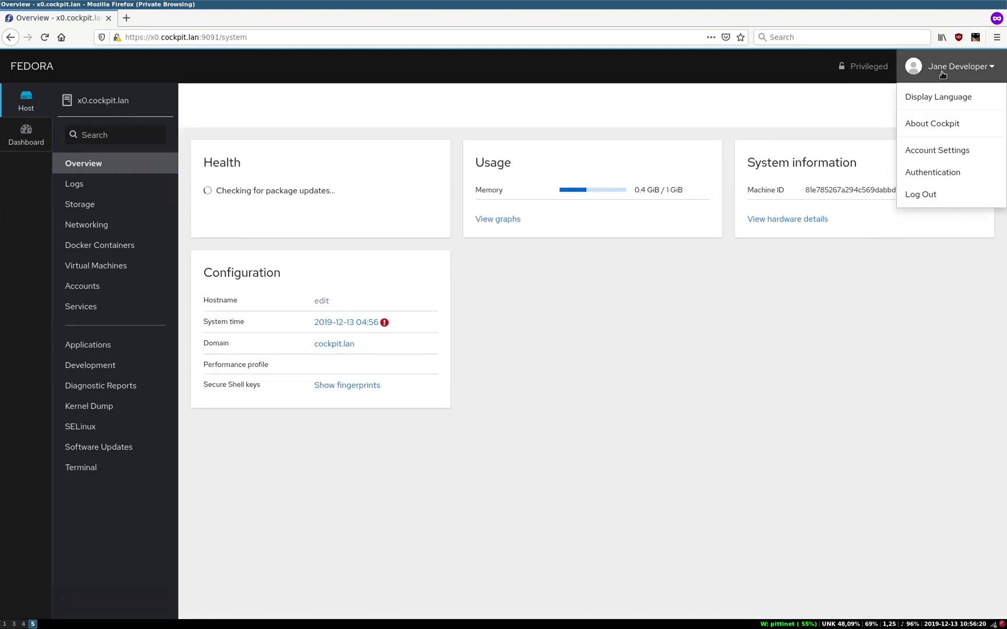
left_click(942, 70)
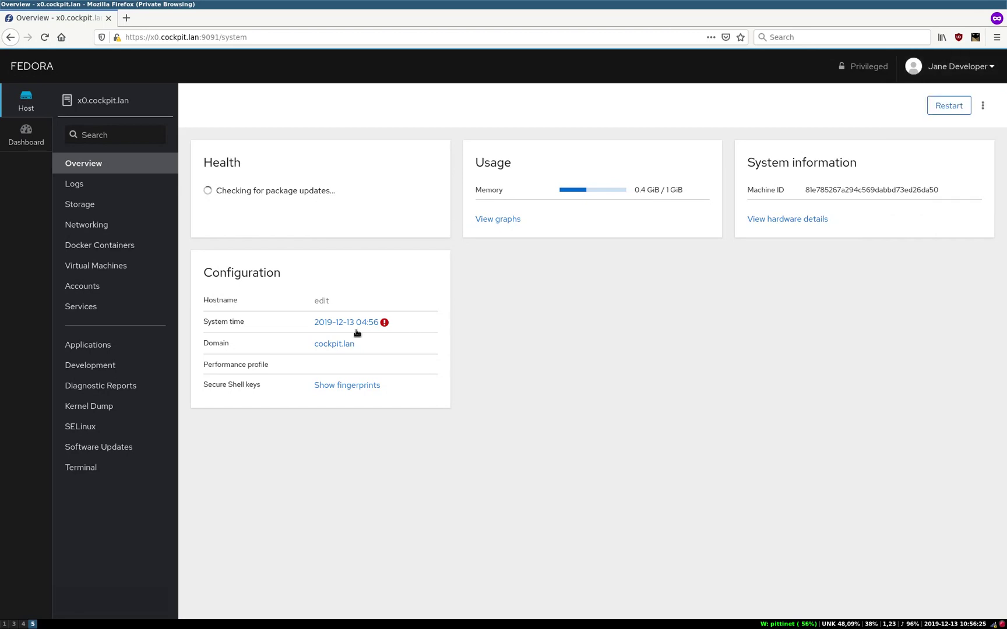
left_click(124, 466)
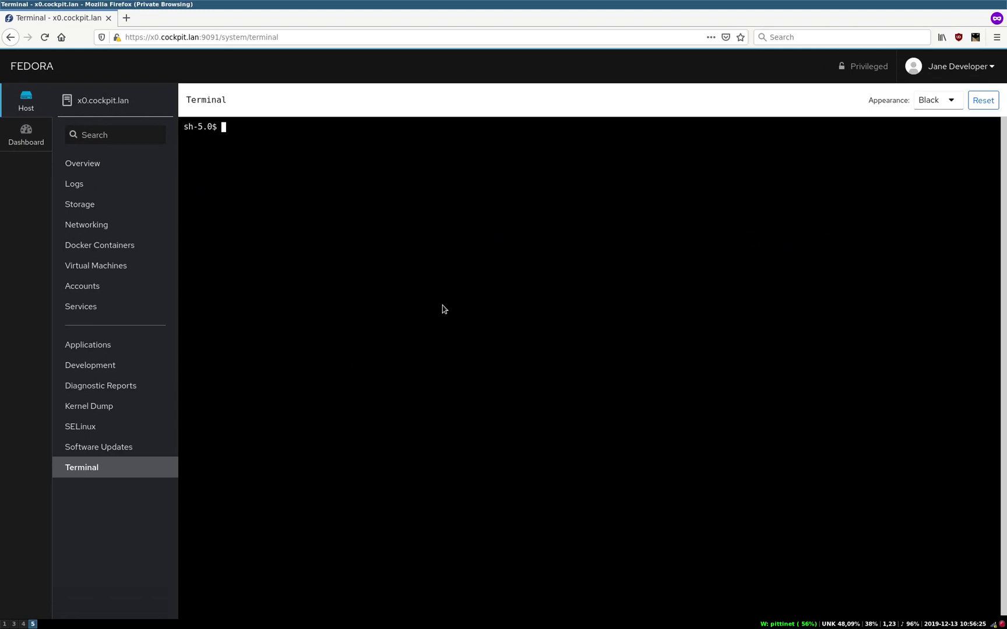
type("id")
key("Return")
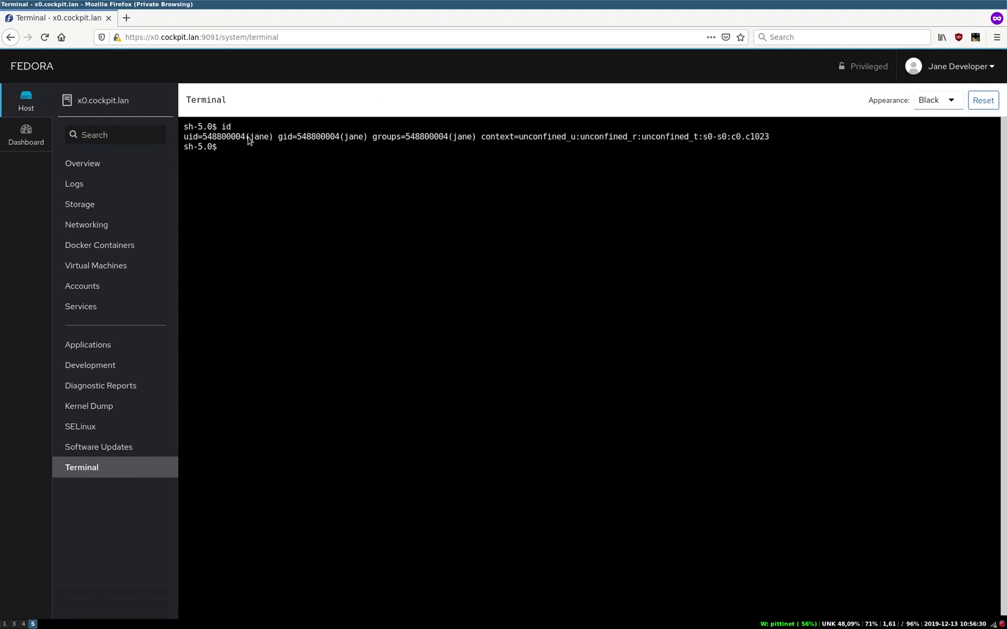
Step: Return to the Overview page and log out of Cockpit
left_click(165, 159)
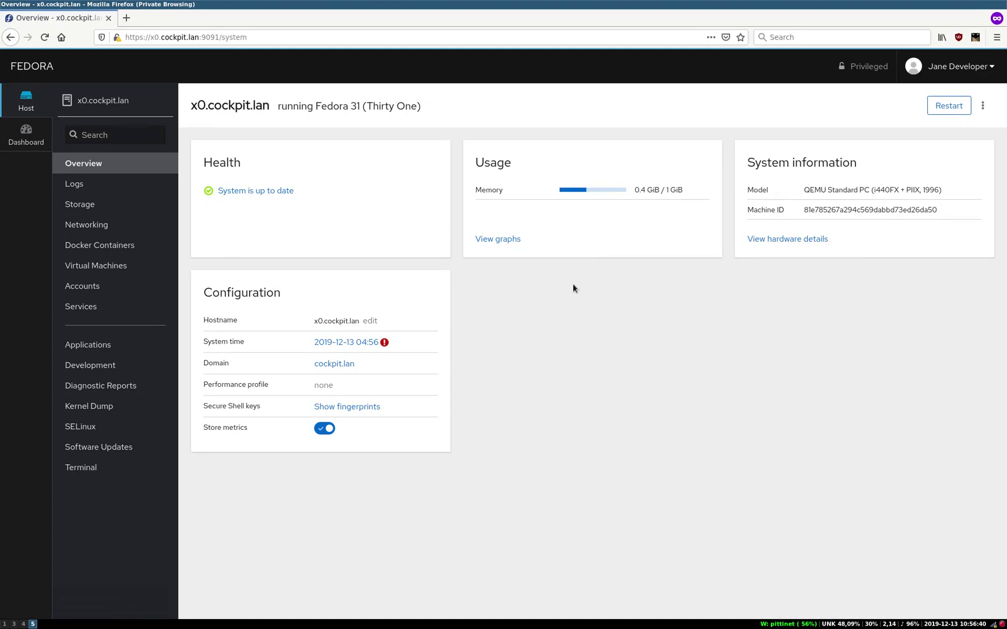
left_click(956, 66)
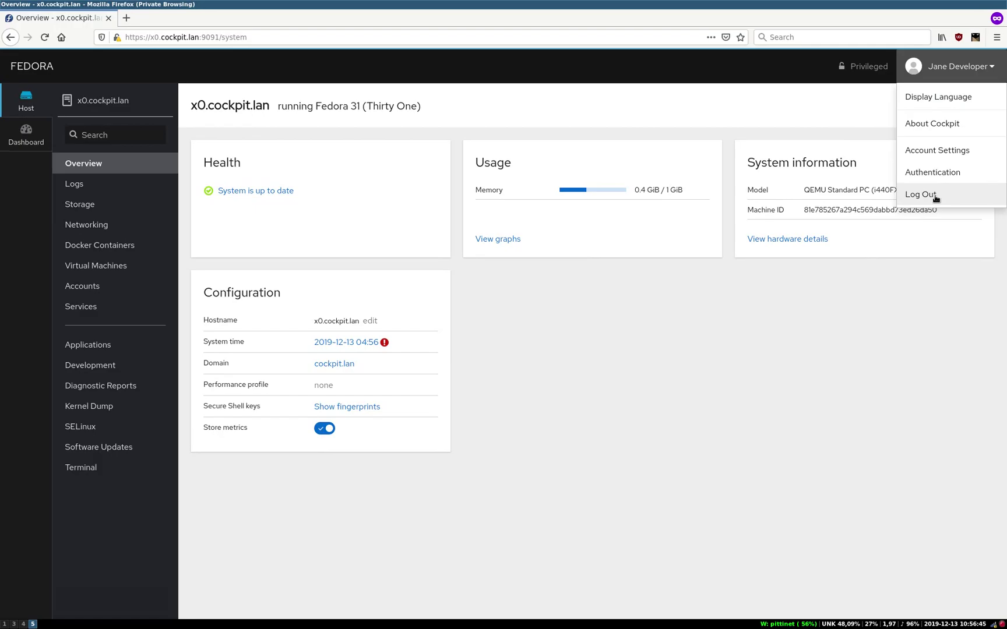
left_click(935, 198)
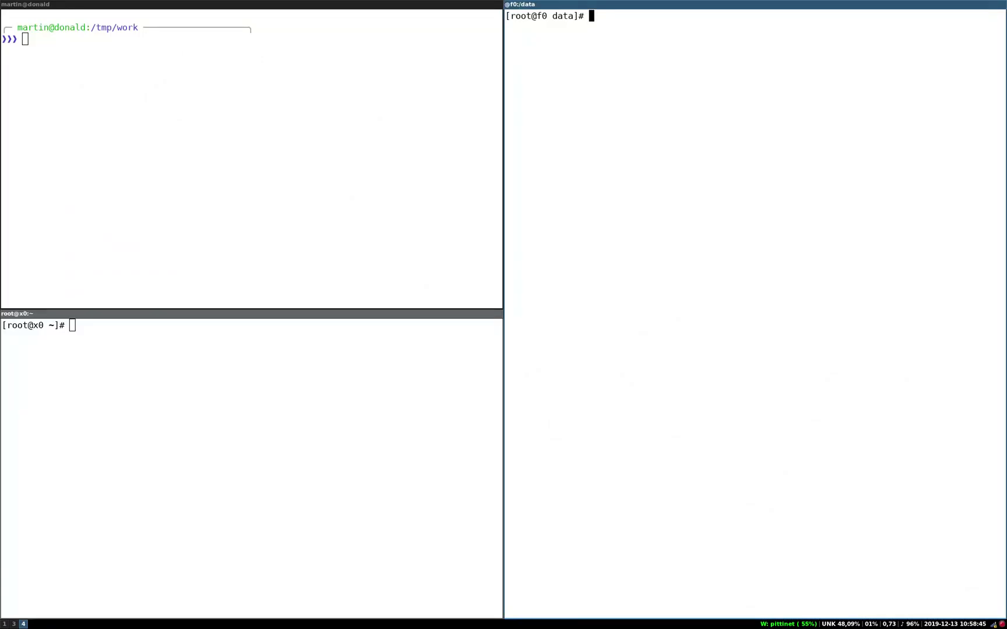
Step: Generate jane.key and jane.pem with the recalled openssl req command, then list jane* files
key("ctrl+r")
type("req")
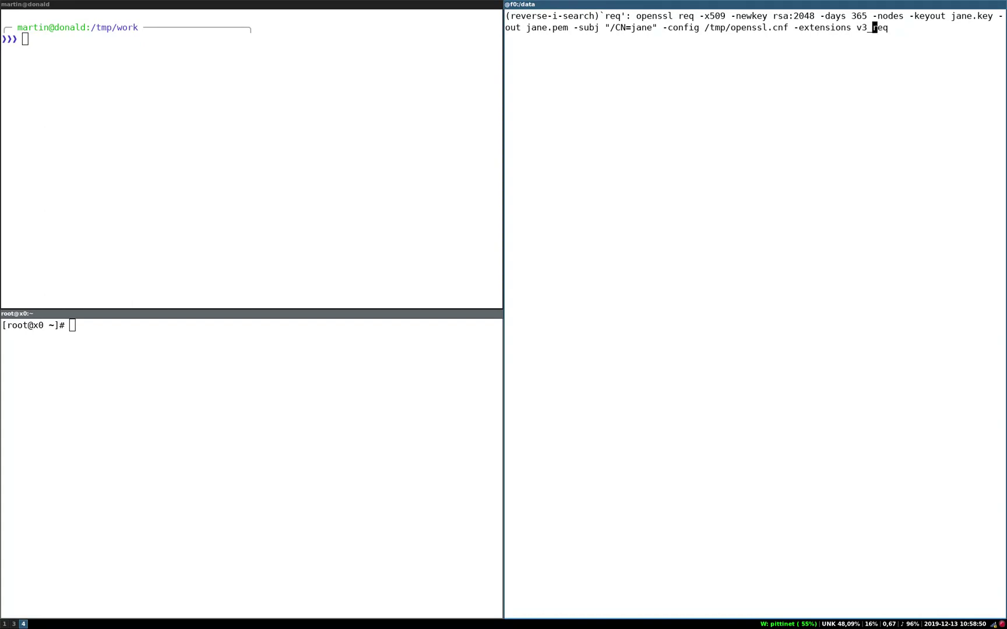
key("Return")
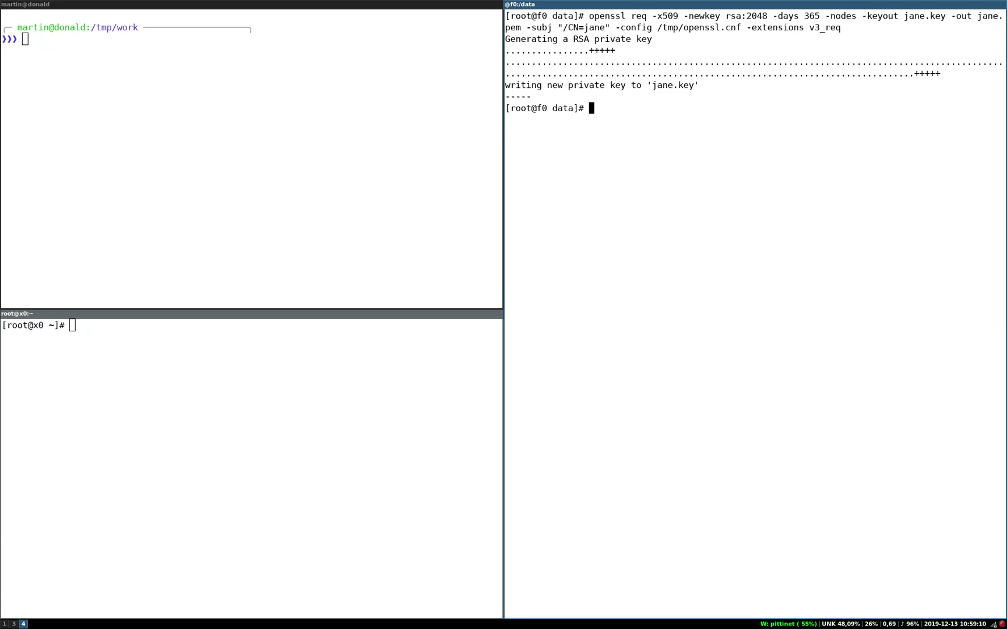
type("ls jane*")
key("Return")
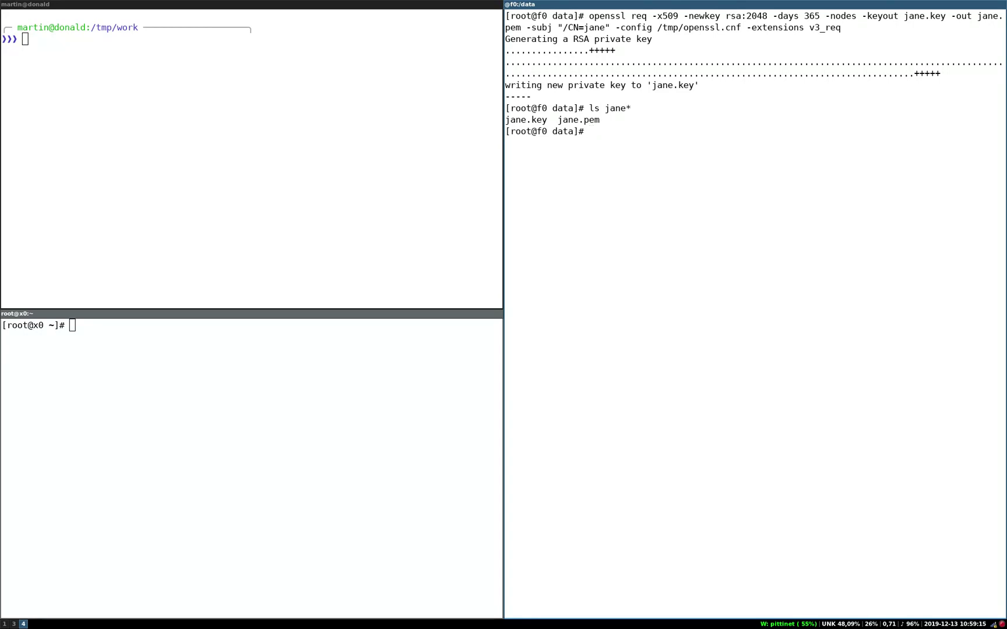
Step: Create jane.der and jane.p12 copies with openssl x509 and pkcs12, then list jane* files
key("ctrl+r")
type("der")
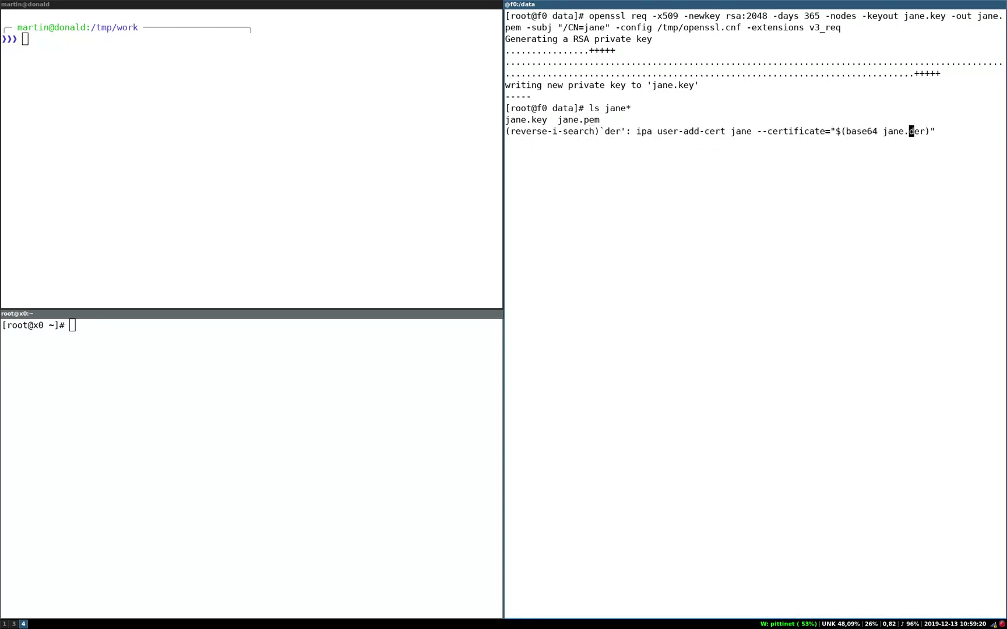
key("ctrl+r")
key("Return")
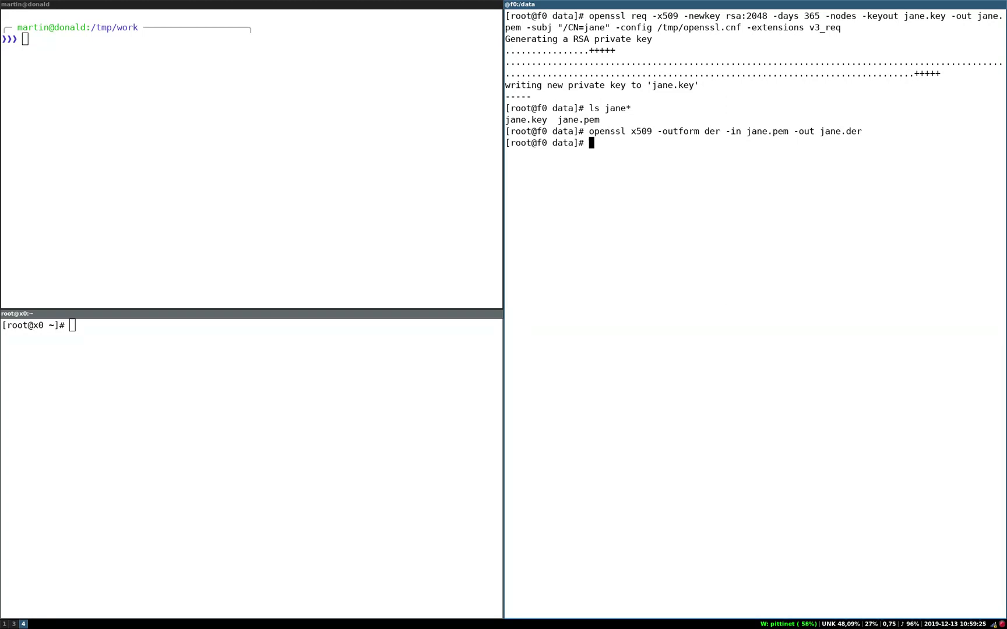
key("ctrl+r")
type("p12")
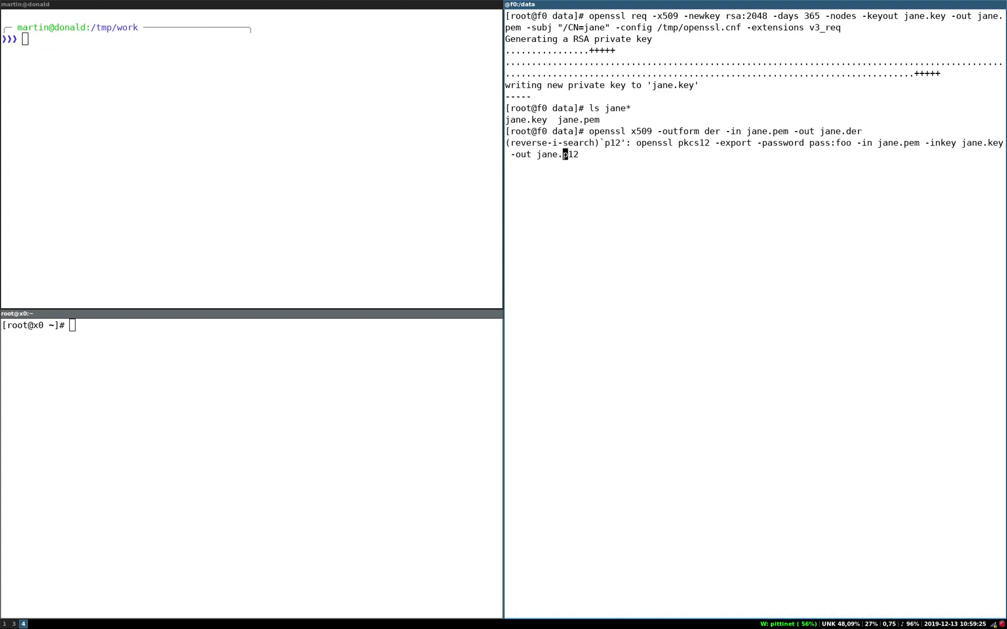
key("Return")
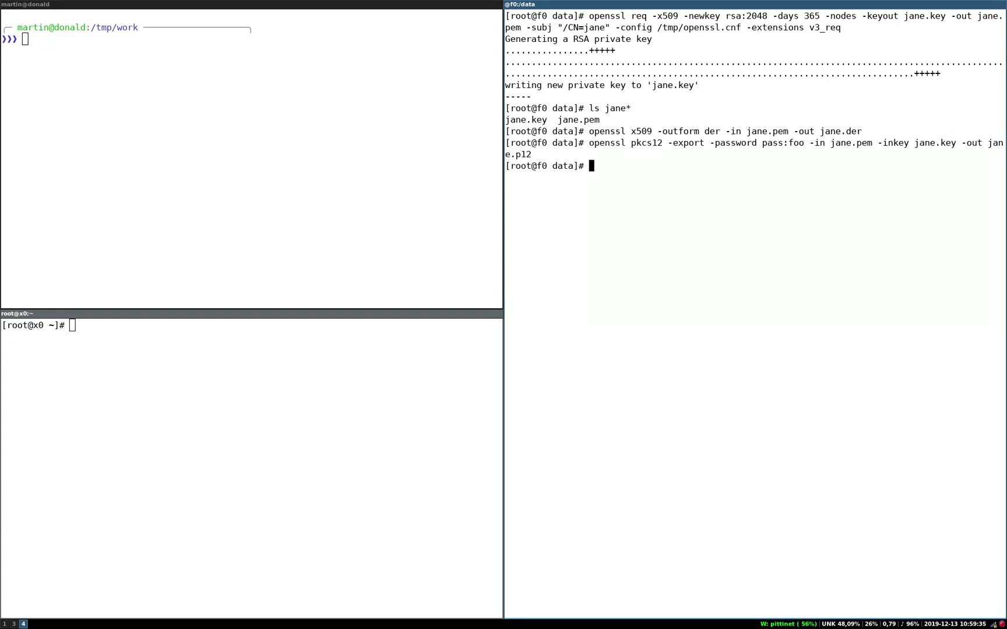
type("ls jane*")
key("Return")
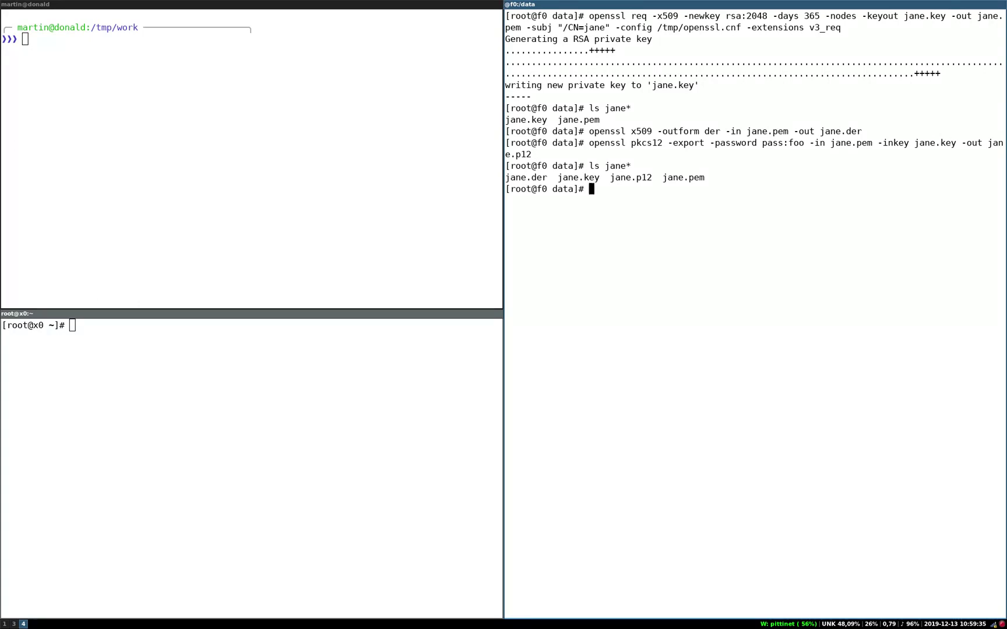
mouse_move(304, 265)
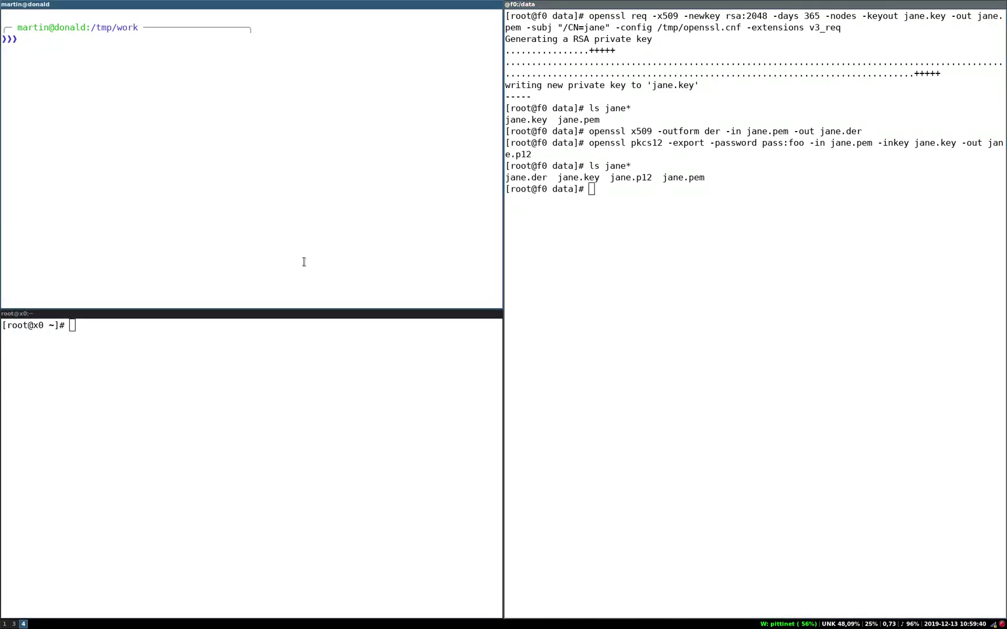
mouse_move(729, 296)
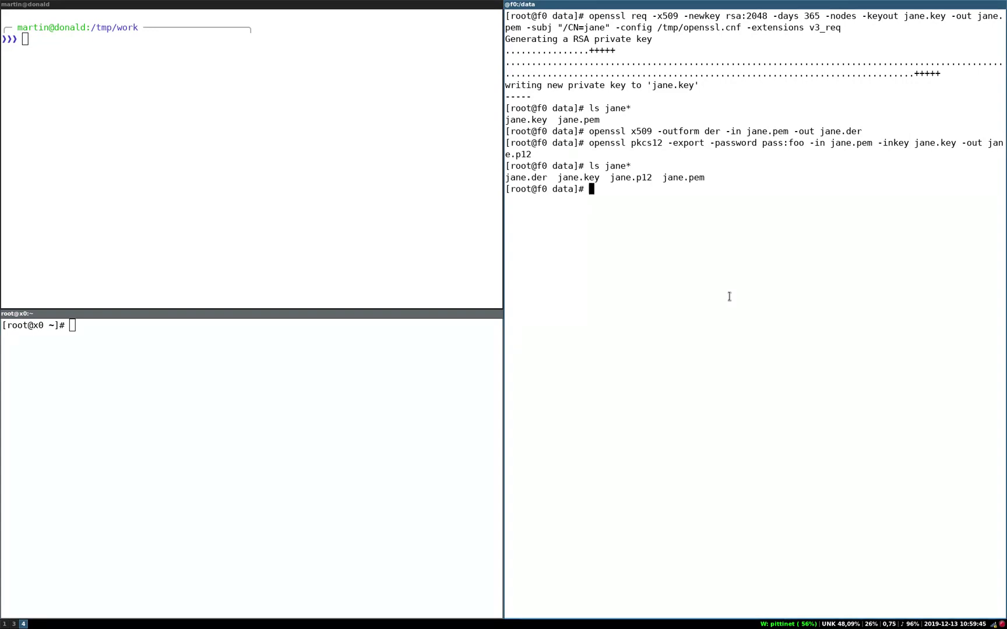
Step: Add the certificate to the FreeIPA user with ipa user-add-cert on f0
key("ctrl+r")
type("add-")
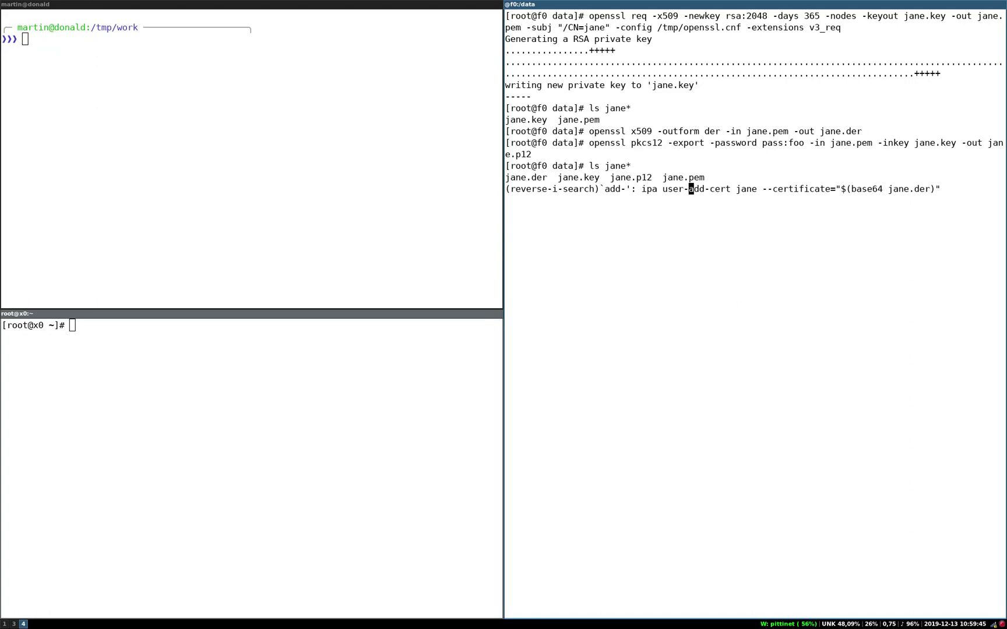
type("cer")
key("Return")
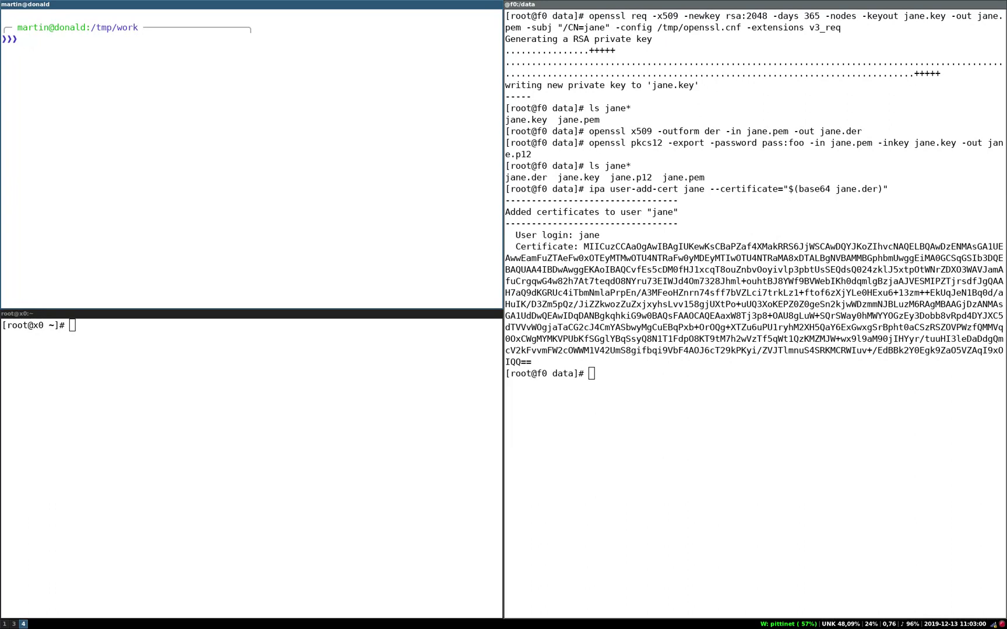
Step: Copy jane.p12 into local /tmp/work with the recalled scp -P 2202 command
key("ctrl+r")
type("scp")
key("Return")
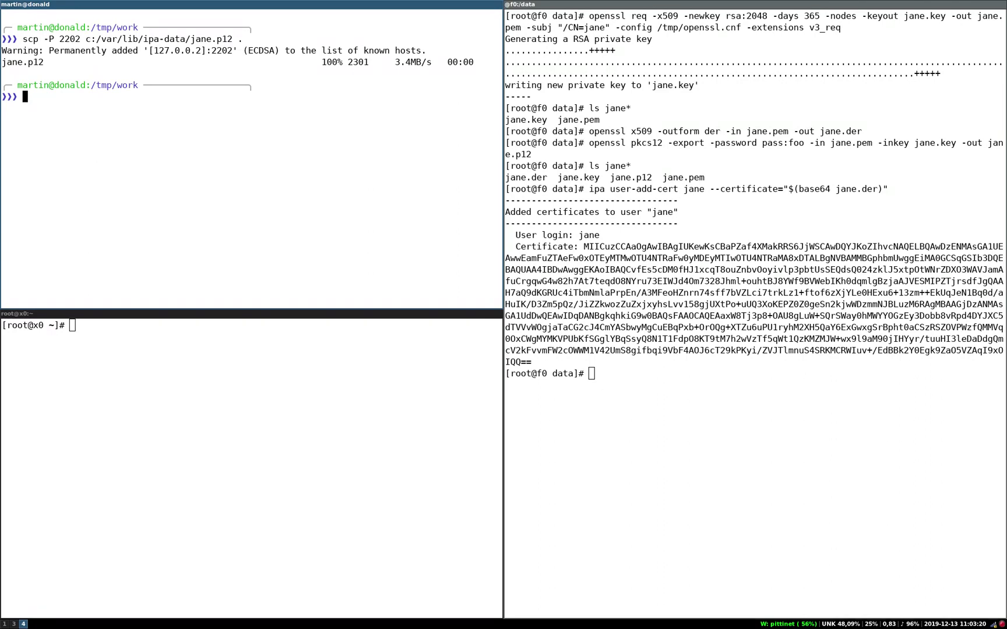
Step: Erase the smartcard and create a fresh PKCS#15 structure on it with pkcs15-init
key("ctrl+r")
type("erase")
key("Return")
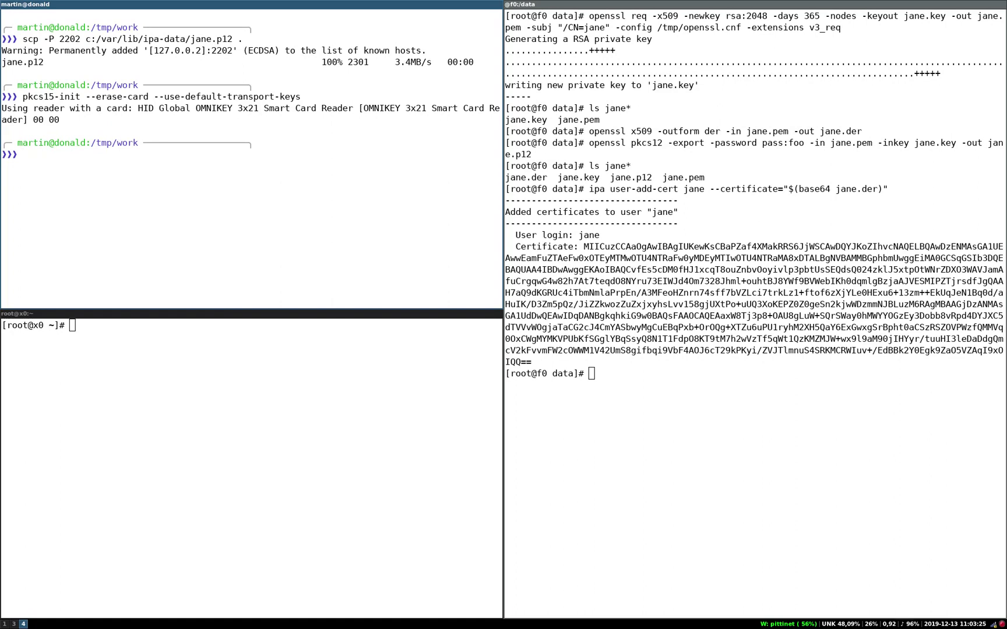
key("ctrl+r")
type("cre")
key("Return")
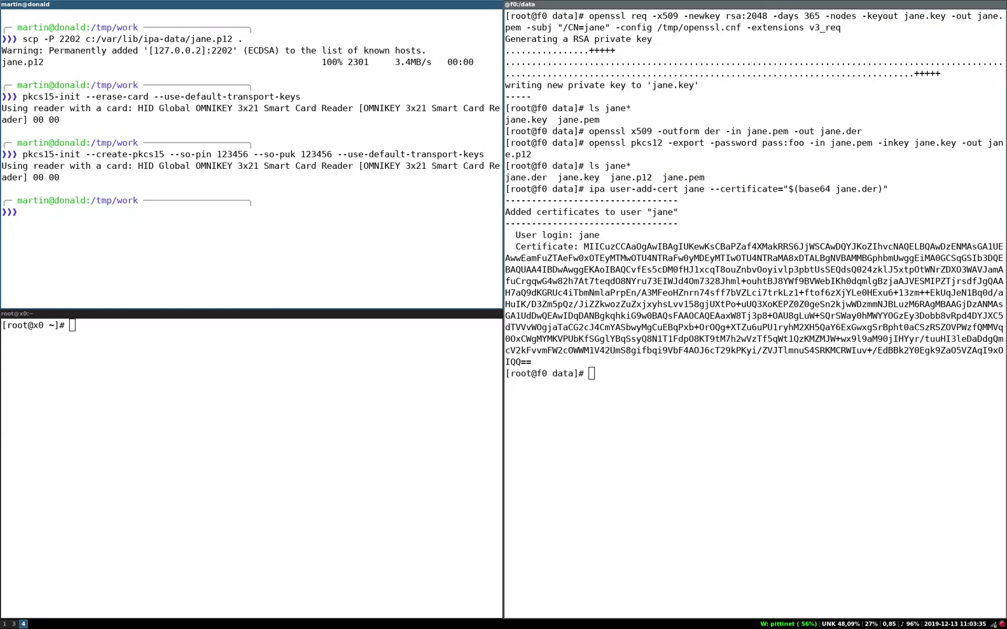
Step: Store the labelled user PIN on the card with pkcs15-init --store-pin
key("ctrl+r")
type("store")
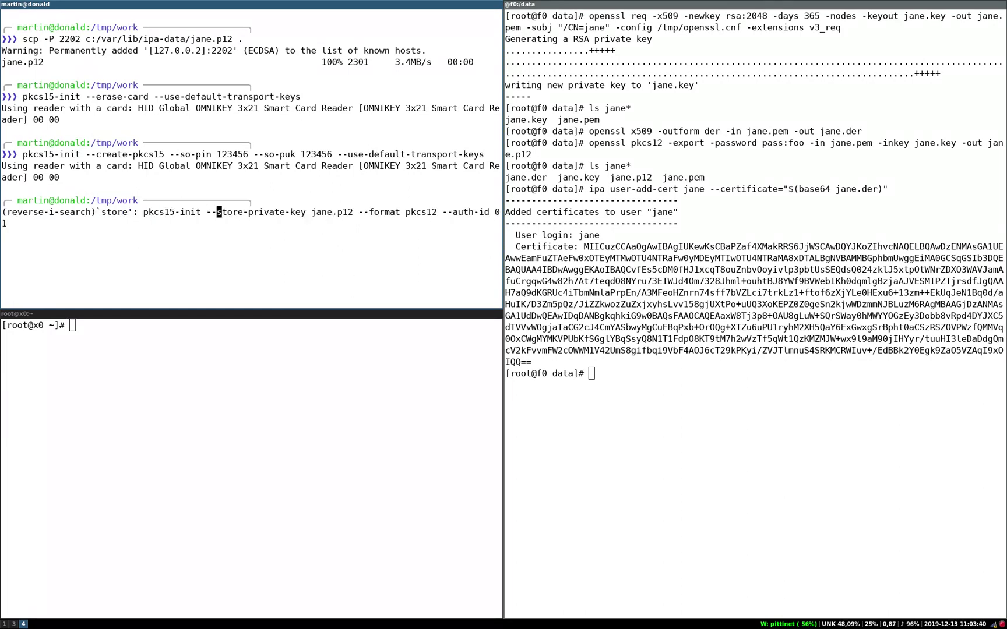
key("ctrl+r")
key("Return")
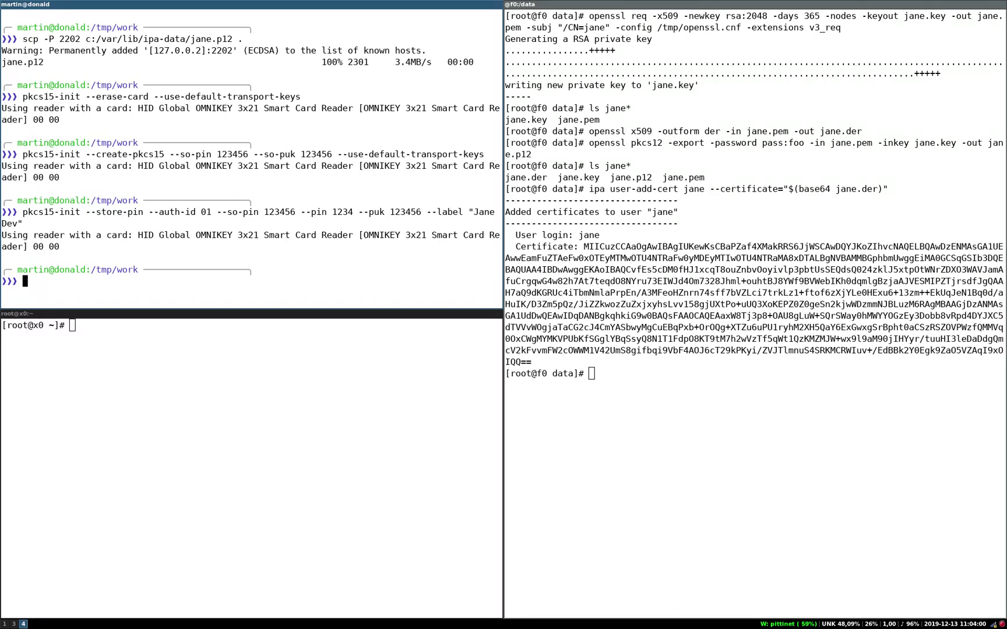
Step: Write the jane.p12 private key onto the card, answering passphrase, SO PIN and user PIN prompts
key("ctrl+r")
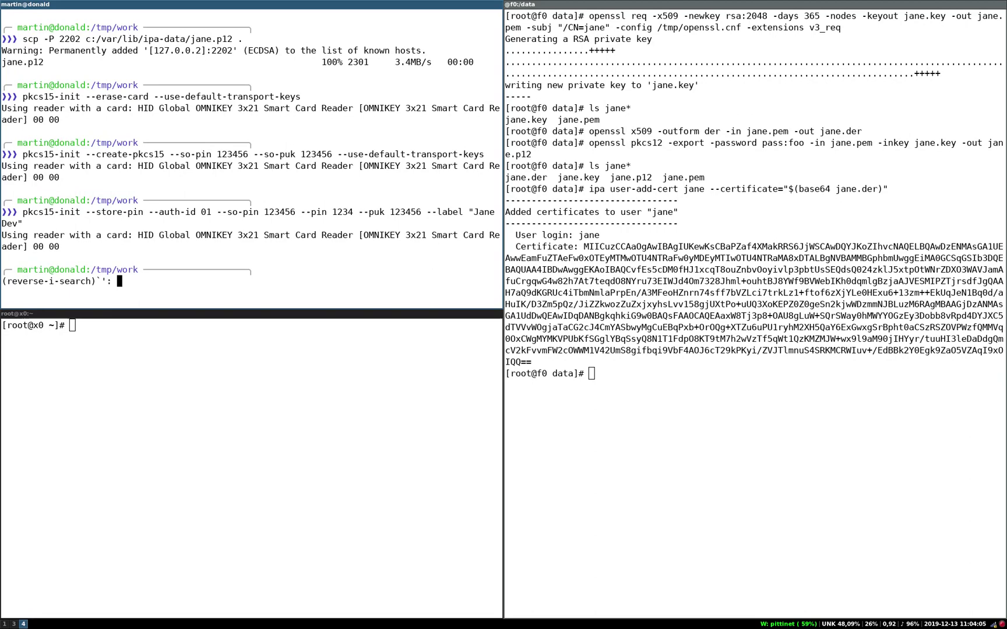
type("store-pri")
key("Return")
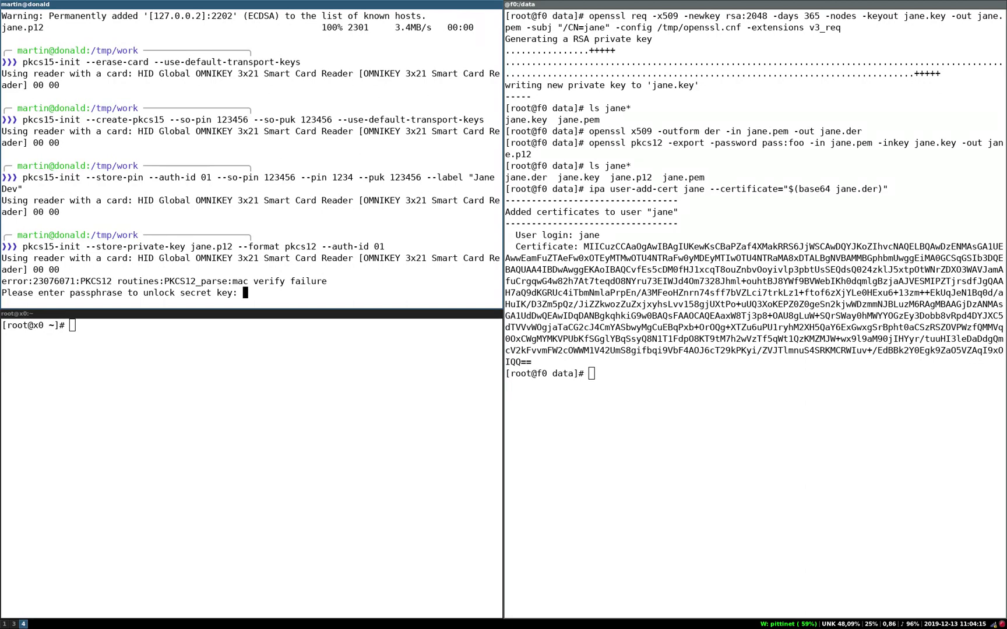
key("Return")
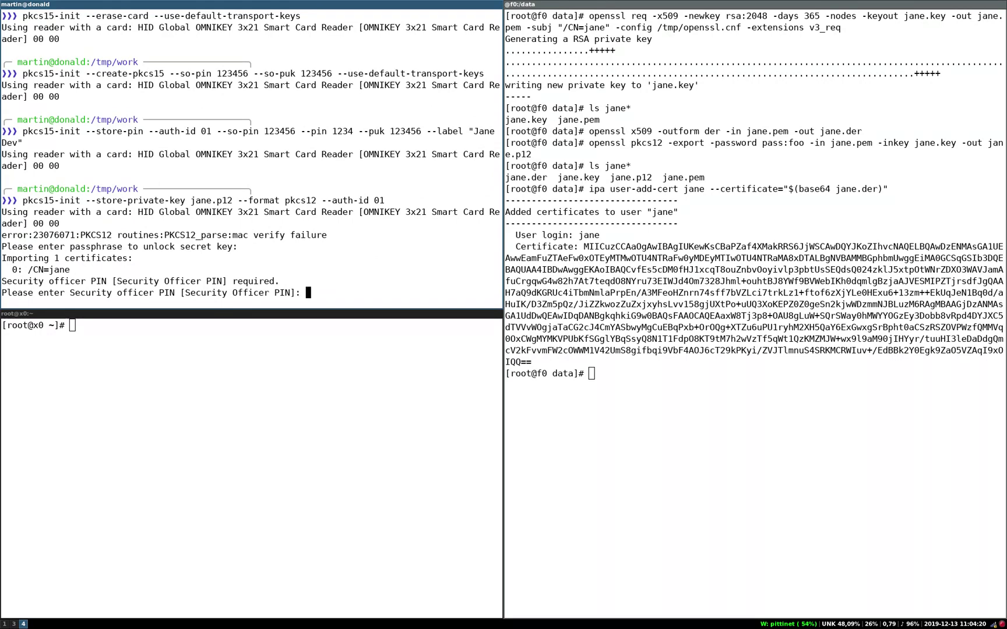
key("Return")
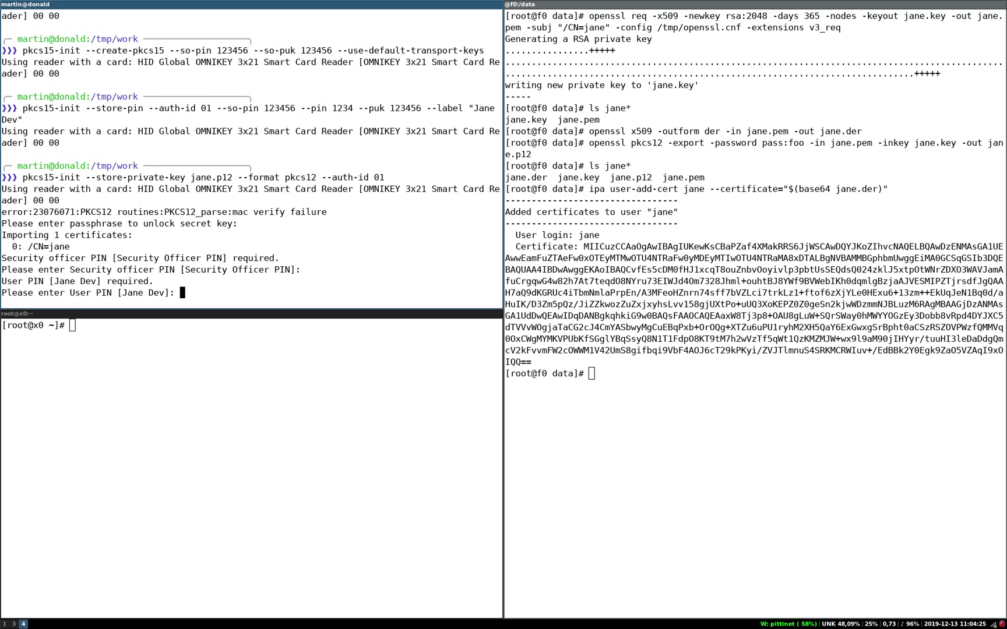
key("Return")
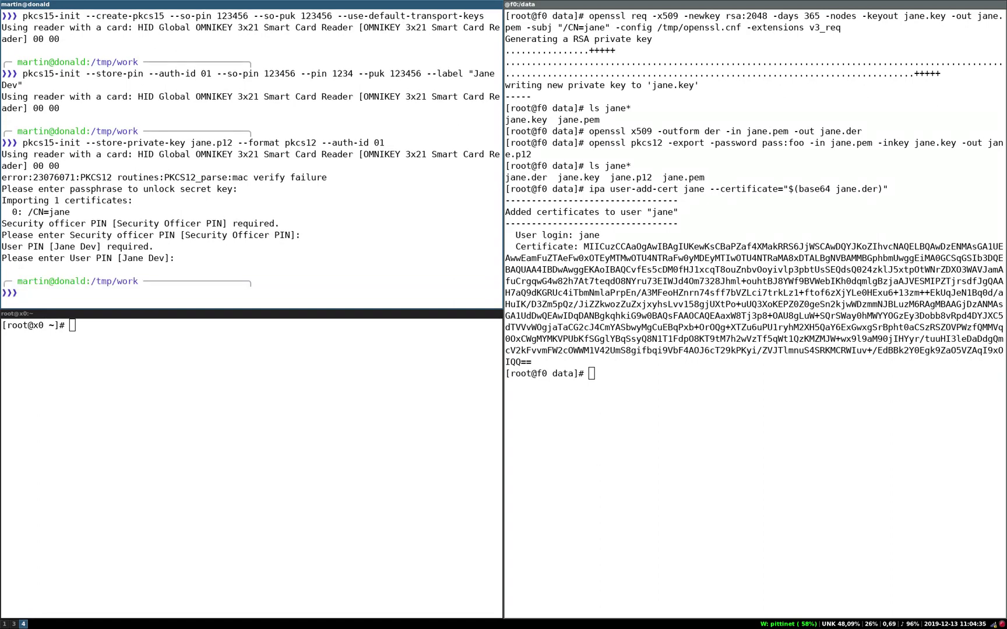
Step: List the card's keys with pkcs15-tool --list-keys, confirming a 2048-bit private RSA key
key("ctrl+r")
type("list-")
key("Return")
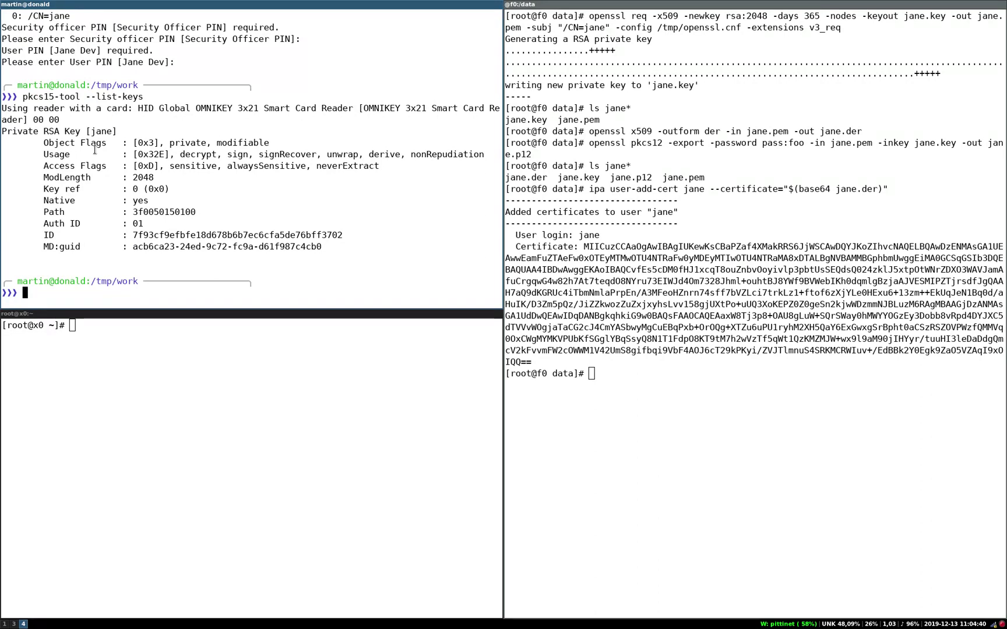
left_click(291, 376)
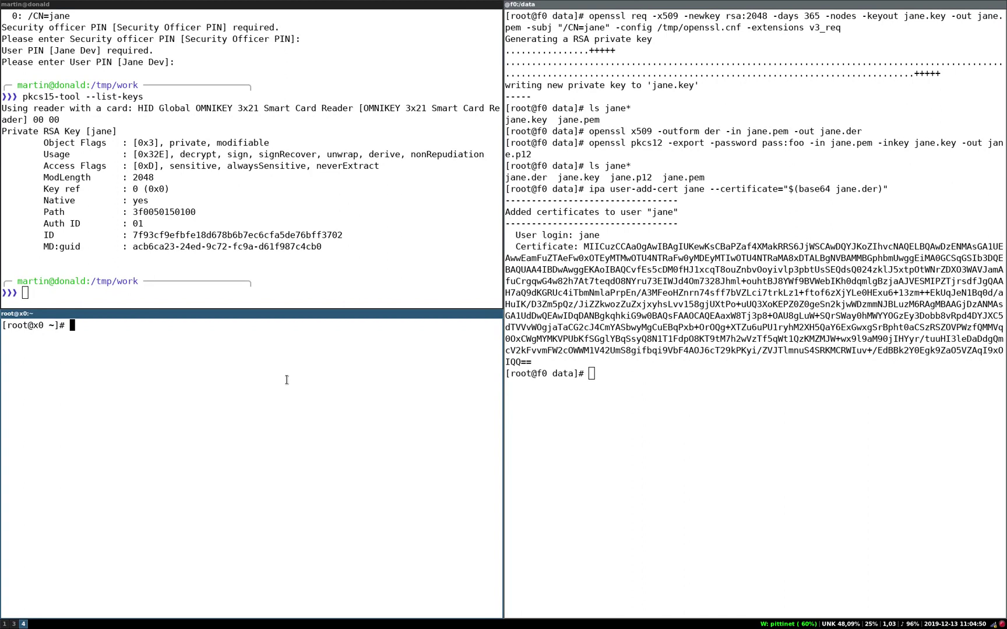
Step: Uncomment ClientCertAuthentication = yes in /etc/cockpit/cockpit.conf, save, and stop the cockpit service
type("vi /etc/cockpit/cockpit.conf")
key("Return")
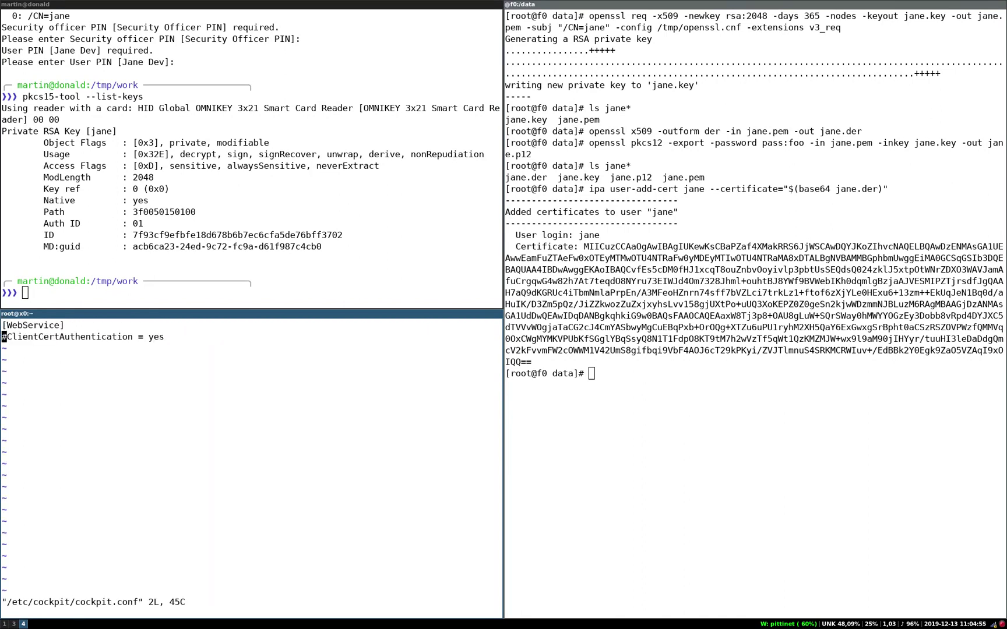
key("x")
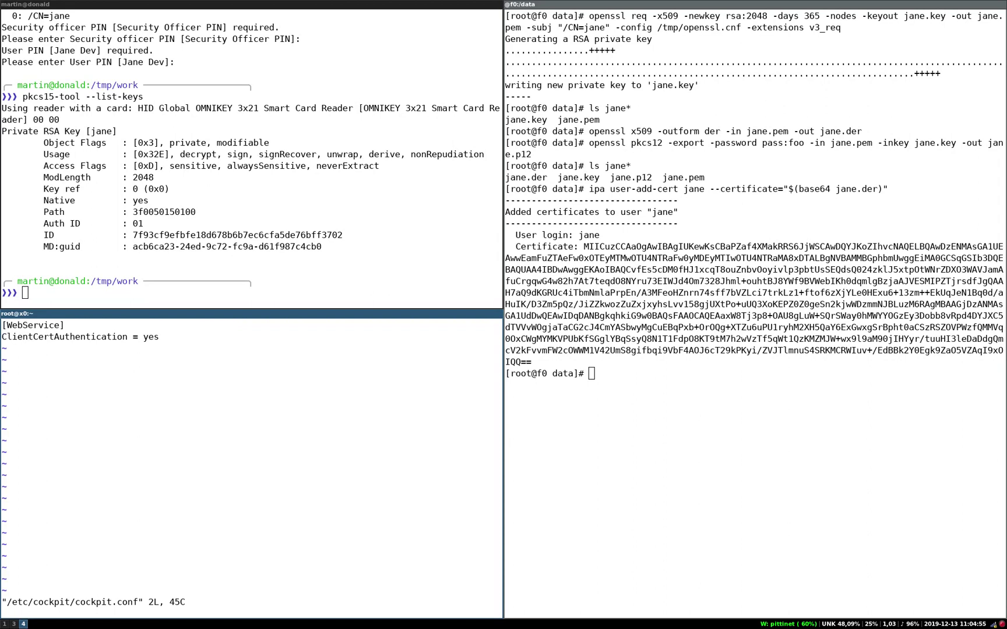
key("shift+z")
key("shift+z")
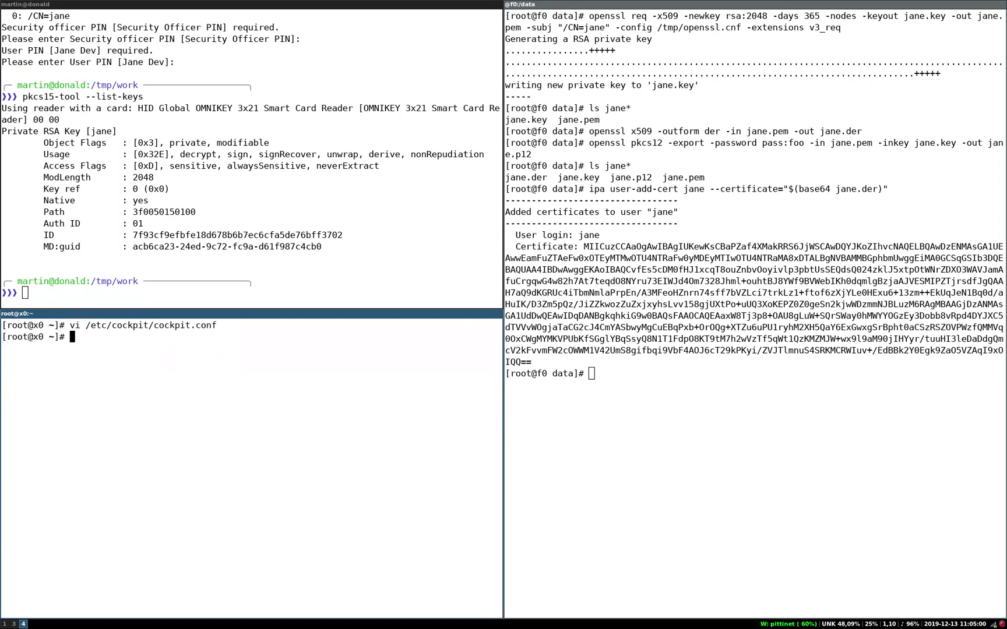
type("systemctl stop cockpit")
key("Return")
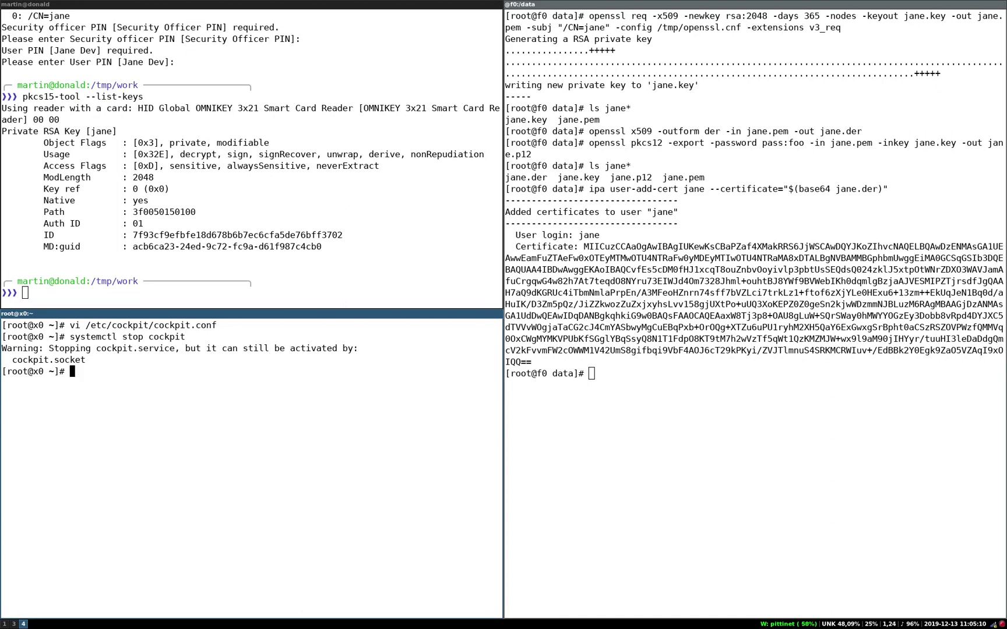
Step: In the private Firefox window, load x0.cockpit.lan:9091
key("super+5")
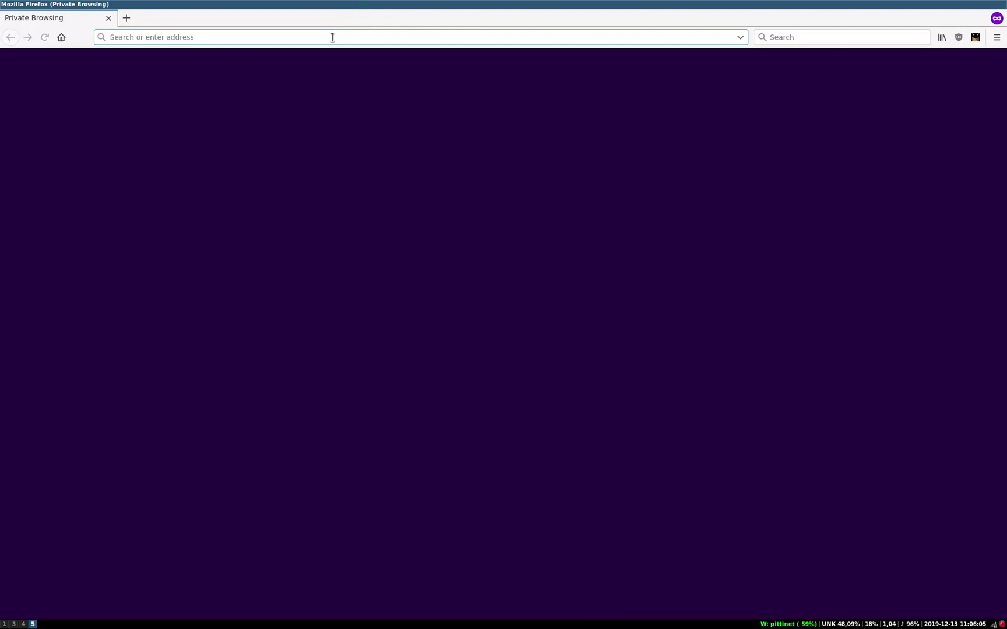
type("x0")
key("Down")
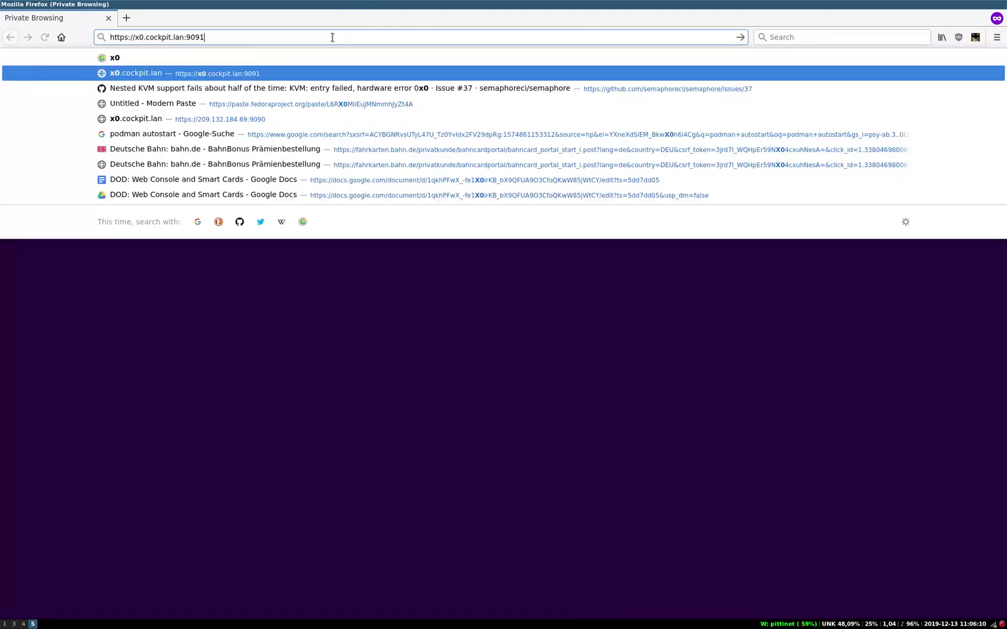
key("Return")
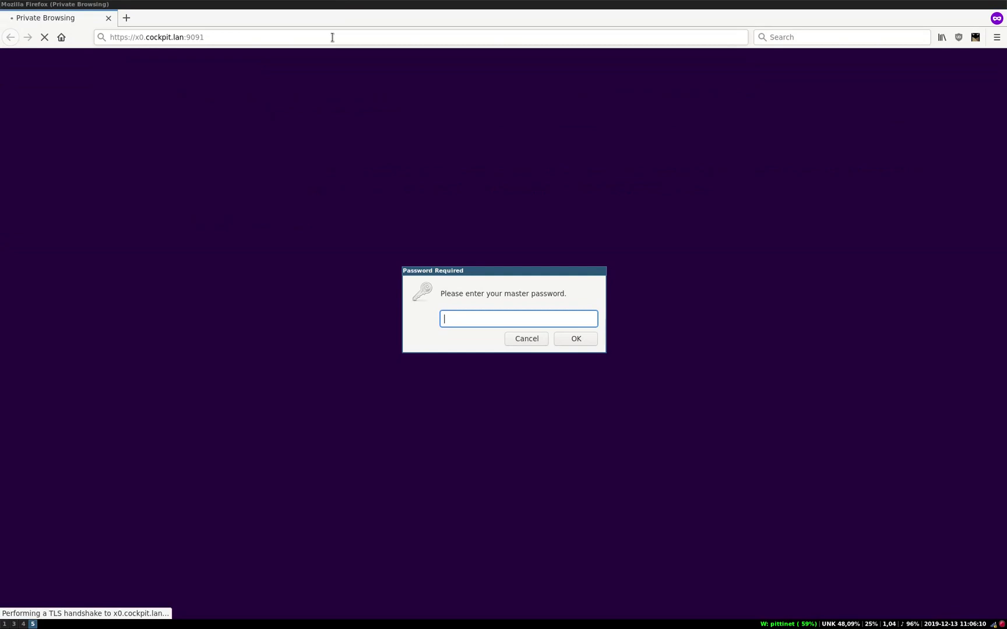
Step: Enter the browser's master password and the smartcard PIN
type("********")
key("Return")
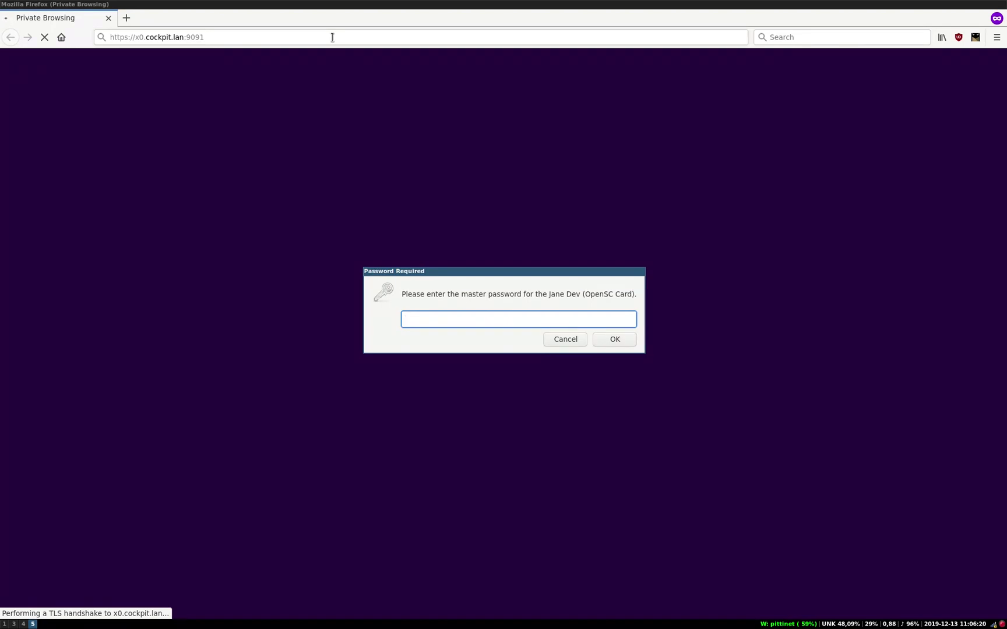
type("****")
key("Return")
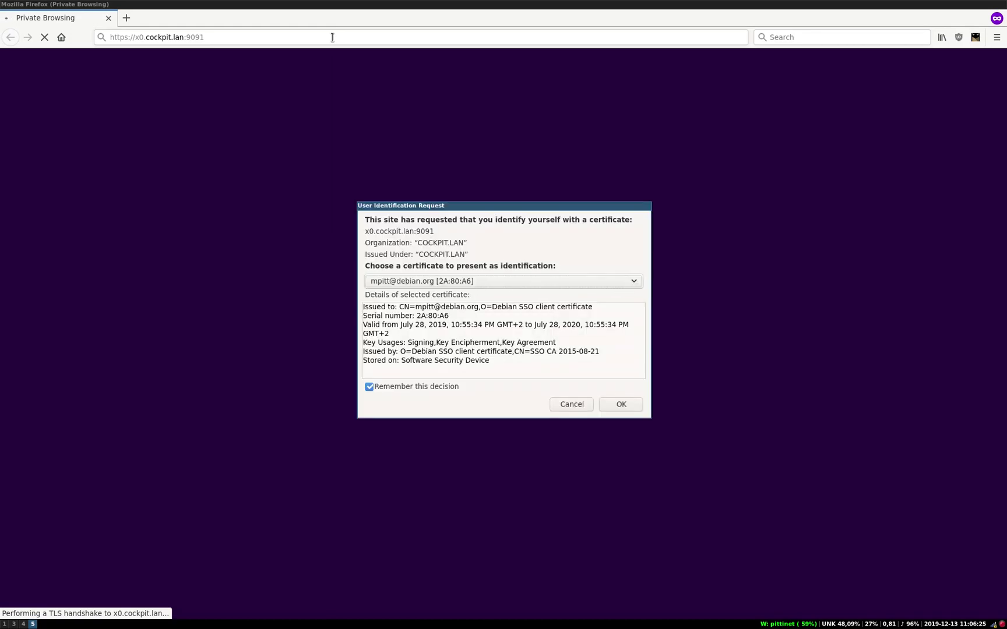
Step: Select the certificate stored on the smartcard and confirm it as identification
left_click(625, 284)
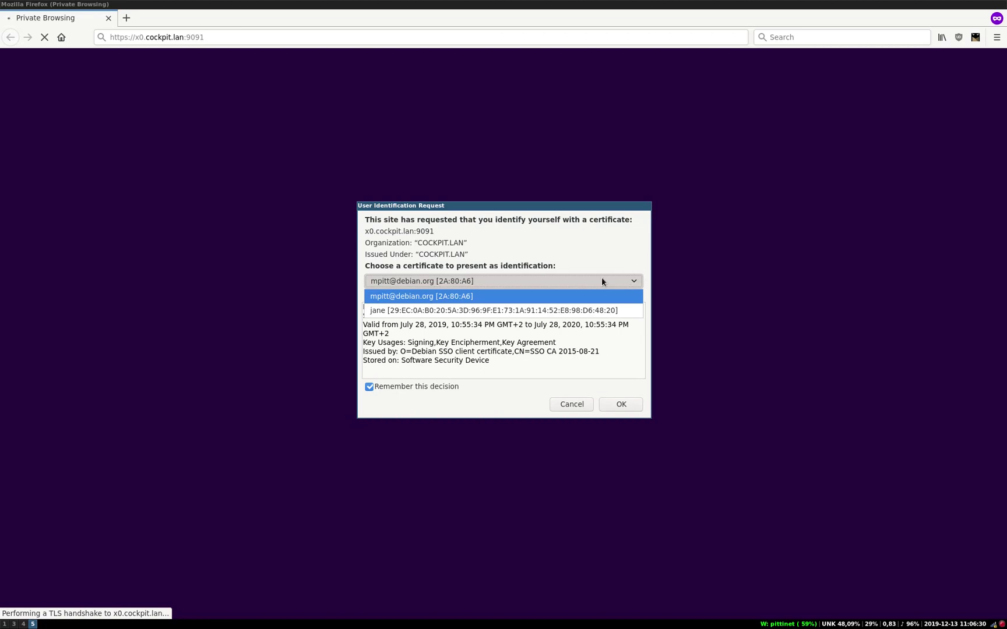
left_click(559, 310)
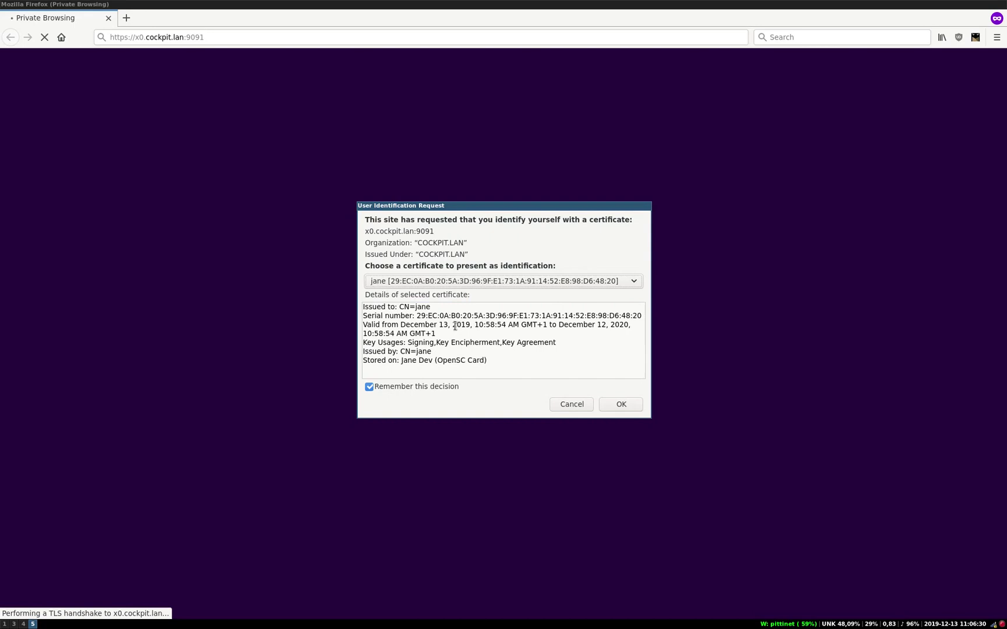
left_click_drag(402, 360, 517, 361)
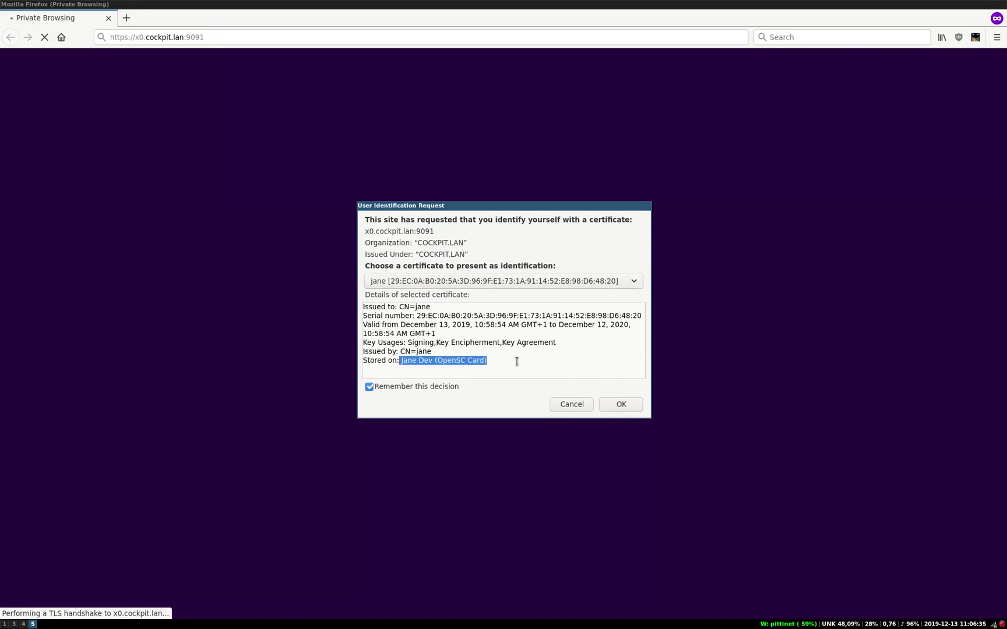
left_click(516, 362)
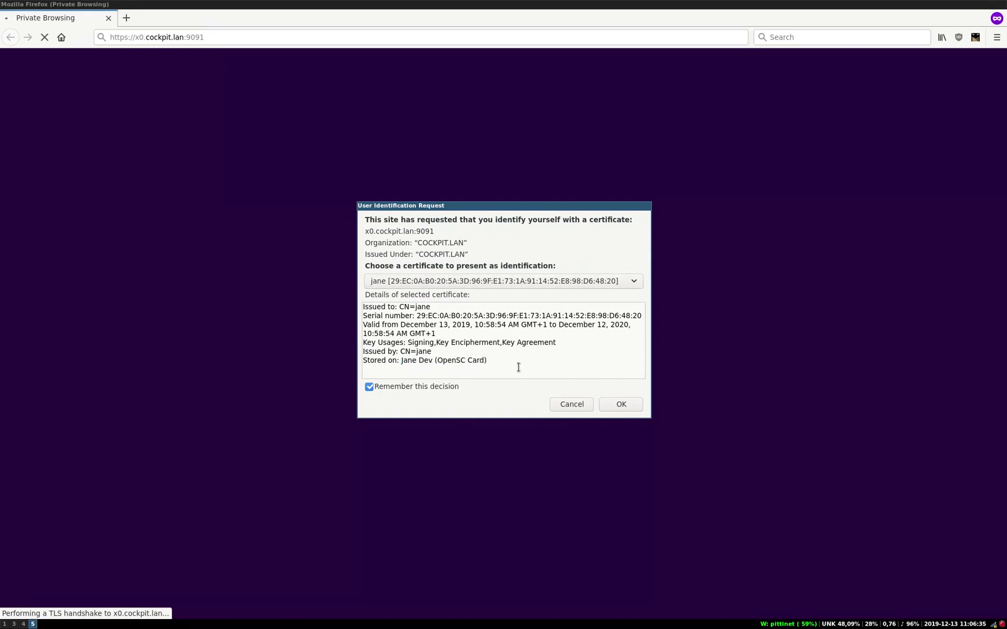
left_click(626, 402)
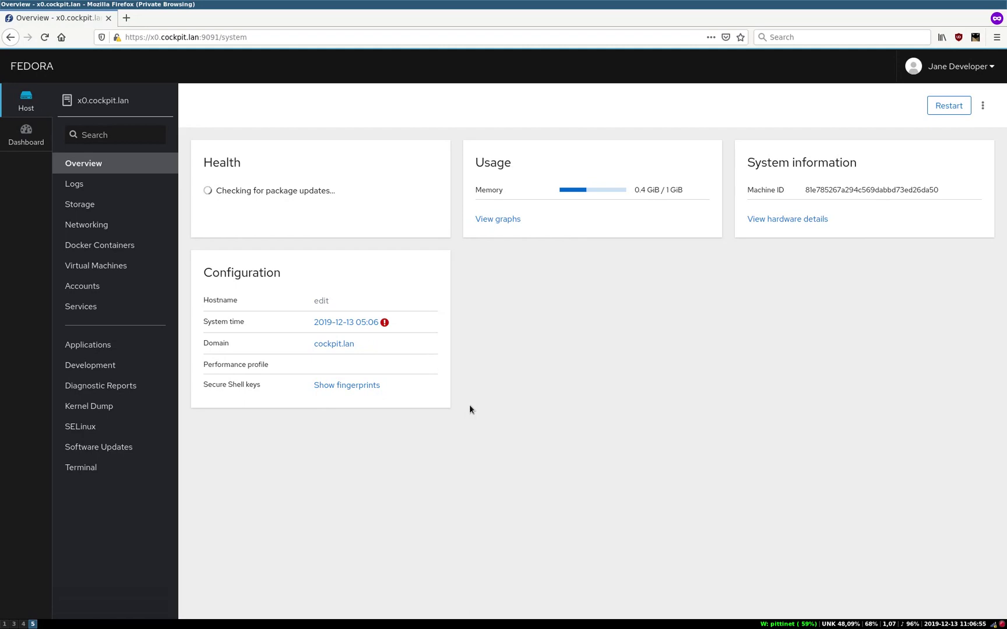
Step: Check the logged-in smartcard account in the user menu on x0.cockpit.lan's Overview page
left_click(936, 61)
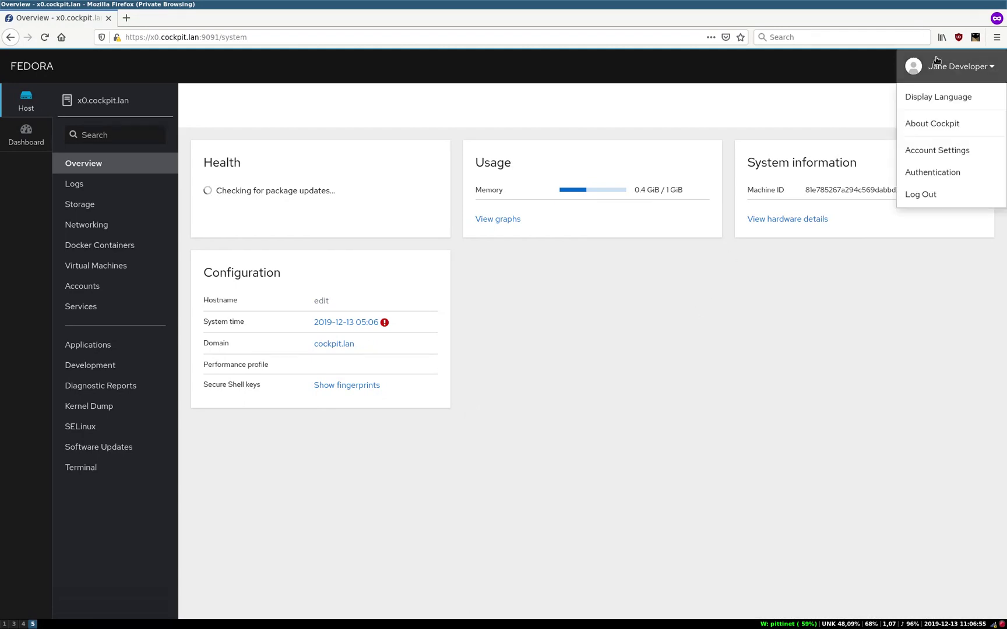
left_click(937, 61)
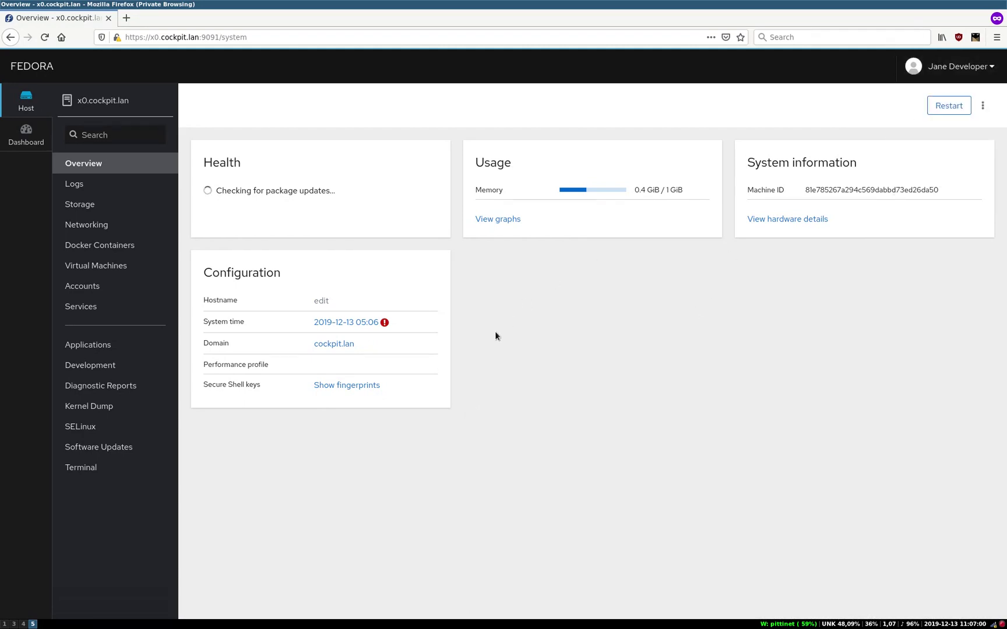